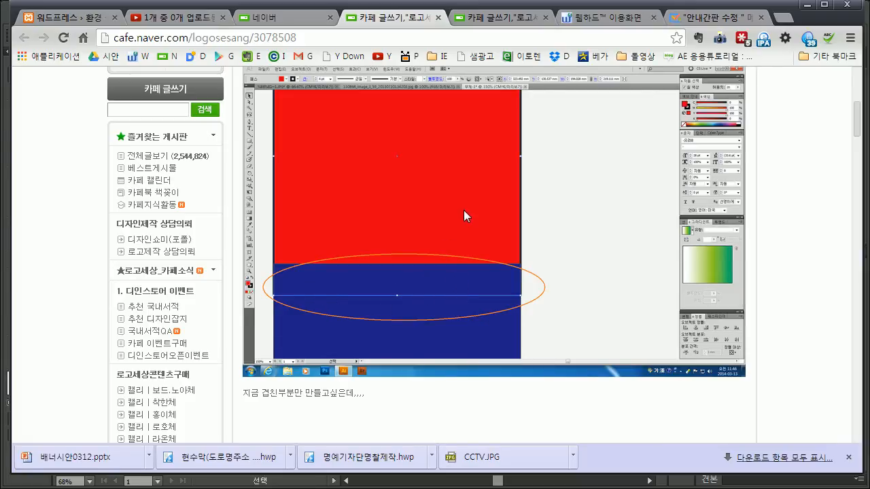
- Read the forum question on feathering only part of an object and examine its screenshot of overlapping red and blue shapes
{"action": "scroll", "coordinate": [445, 241], "scroll_direction": "down", "scroll_amount": 2}
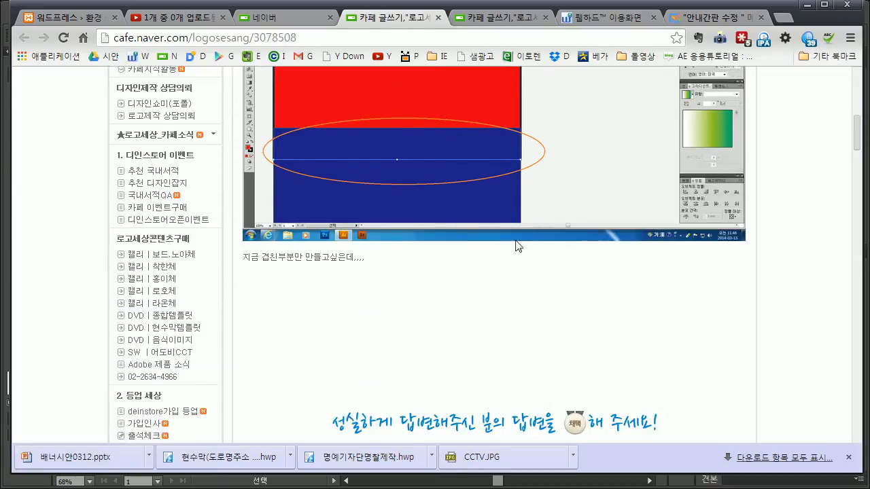
{"action": "scroll", "coordinate": [469, 241], "scroll_direction": "up", "scroll_amount": 5}
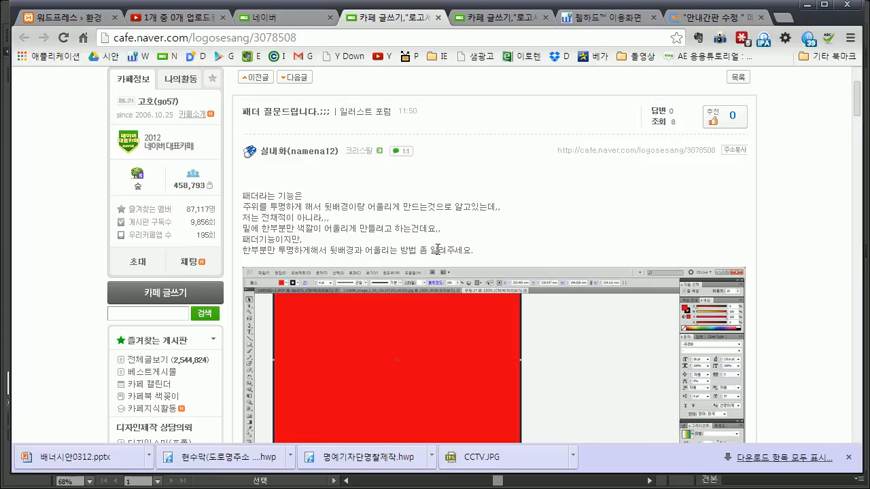
{"action": "scroll", "coordinate": [437, 250], "scroll_direction": "down", "scroll_amount": 9}
{"action": "scroll", "coordinate": [511, 247], "scroll_direction": "up", "scroll_amount": 3}
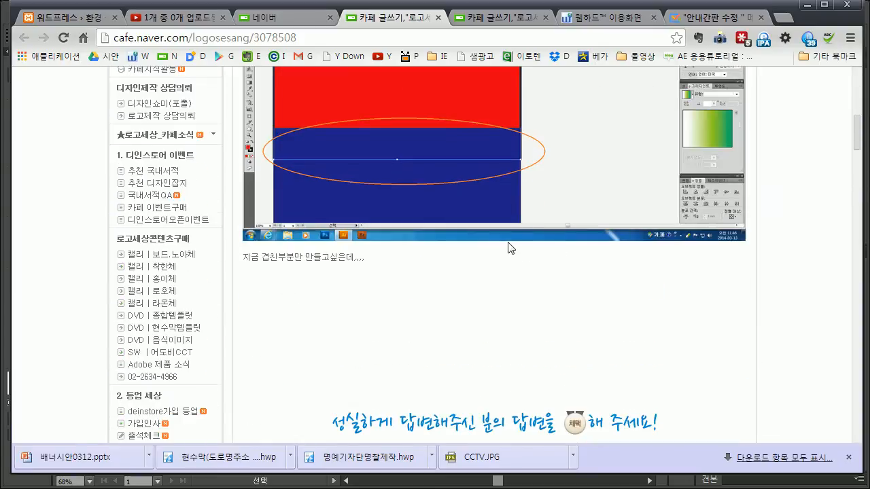
{"action": "scroll", "coordinate": [510, 244], "scroll_direction": "up", "scroll_amount": 3}
{"action": "scroll", "coordinate": [508, 242], "scroll_direction": "down", "scroll_amount": 1}
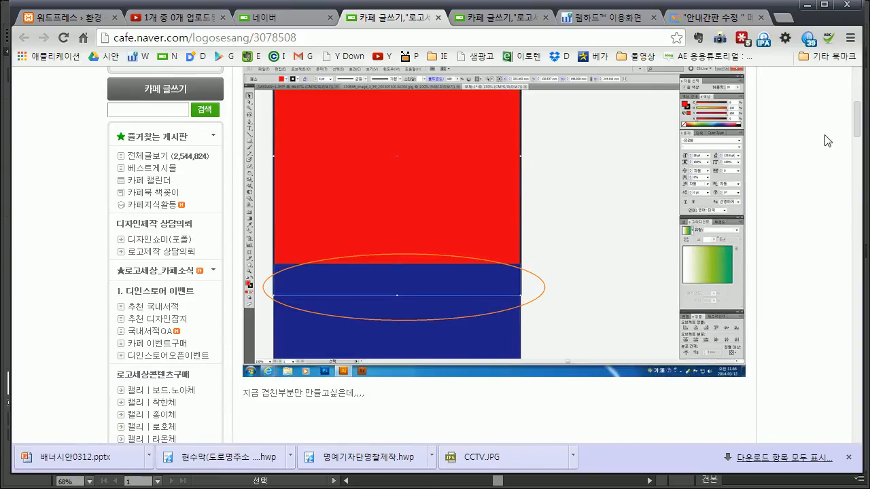
{"action": "scroll", "coordinate": [856, 124], "scroll_direction": "up", "scroll_amount": 1}
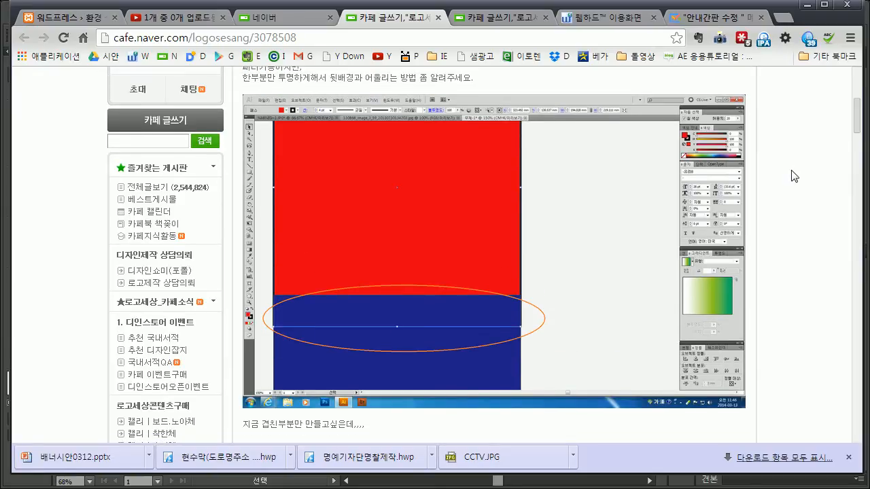
- Switch to Illustrator and draw a roughly square rectangle in the blank document
{"action": "left_click", "coordinate": [805, 5]}
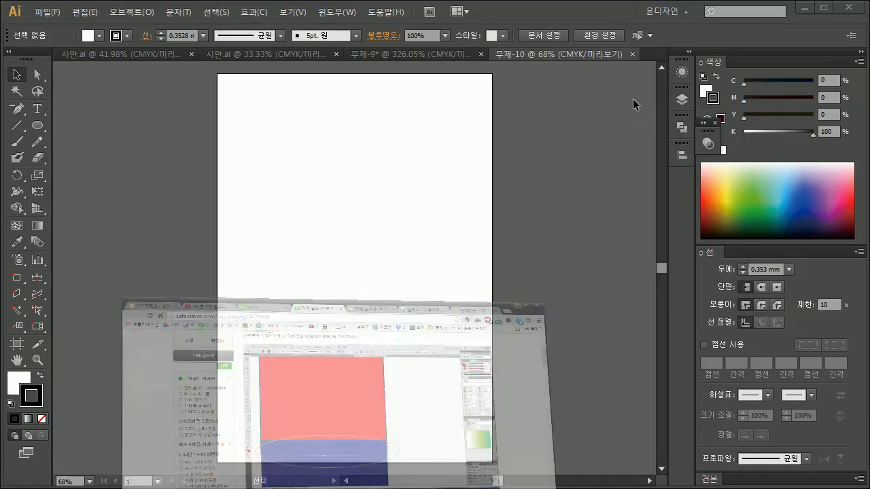
{"action": "key", "text": "m"}
{"action": "key", "text": "space"}
{"action": "left_click_drag", "start_coordinate": [542, 161], "coordinate": [59, 218]}
{"action": "mouse_move", "coordinate": [256, 93]}
{"action": "left_mouse_down"}
{"action": "mouse_move", "coordinate": [469, 270]}
{"action": "mouse_move", "coordinate": [478, 305]}
{"action": "mouse_move", "coordinate": [412, 307]}
{"action": "left_mouse_up"}
{"action": "key", "text": "v"}
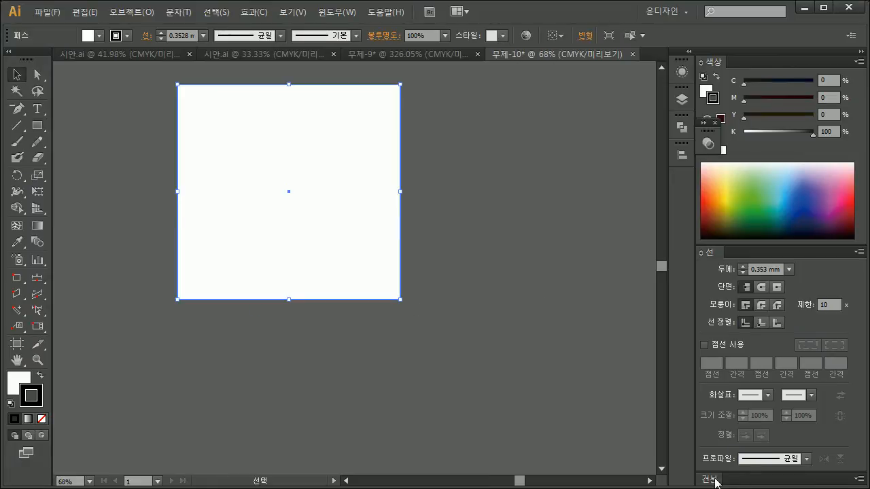
- Give the square a red fill (M 100, Y 100) and remove its stroke
{"action": "left_click", "coordinate": [711, 480]}
{"action": "left_click", "coordinate": [742, 333]}
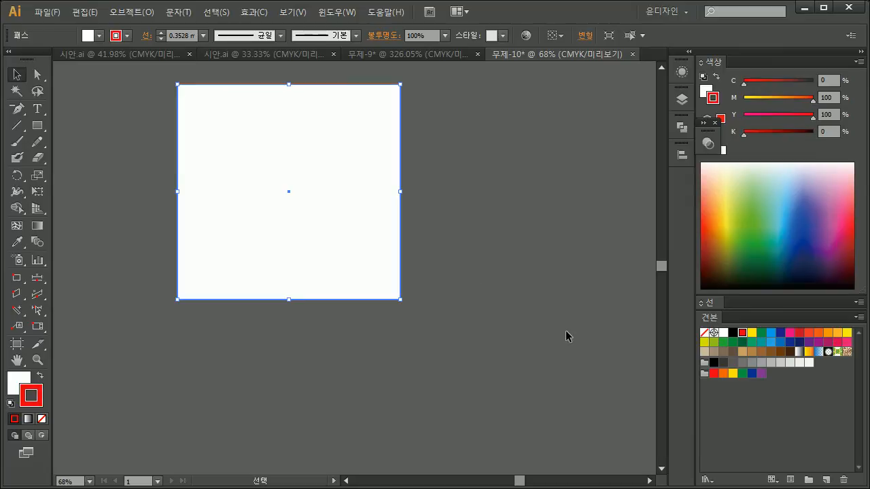
{"action": "key", "text": "shift+x"}
{"action": "key", "text": "slash"}
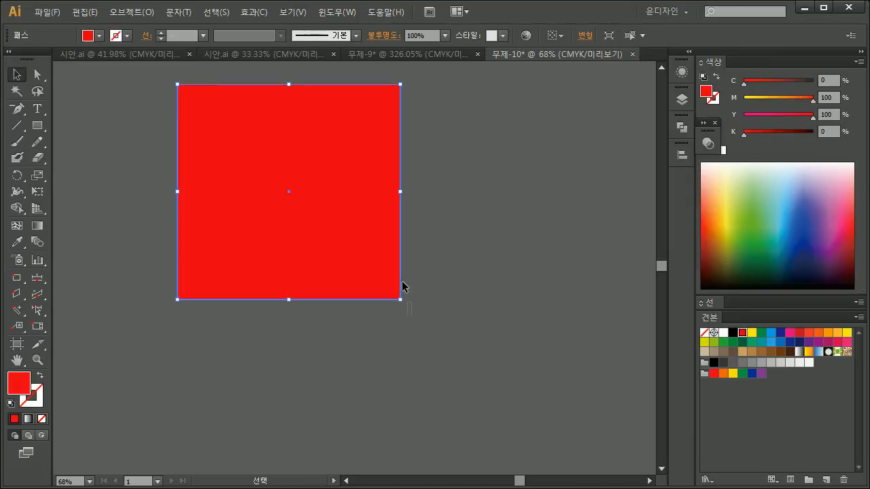
- Duplicate the red square straight down with a slight overlap and fill the copy with blue (C 100, M 100)
{"action": "left_click", "coordinate": [411, 317]}
{"action": "left_click_drag", "start_coordinate": [362, 132], "coordinate": [366, 294]}
{"action": "left_click_drag", "start_coordinate": [458, 340], "coordinate": [474, 280]}
{"action": "left_click", "coordinate": [781, 332]}
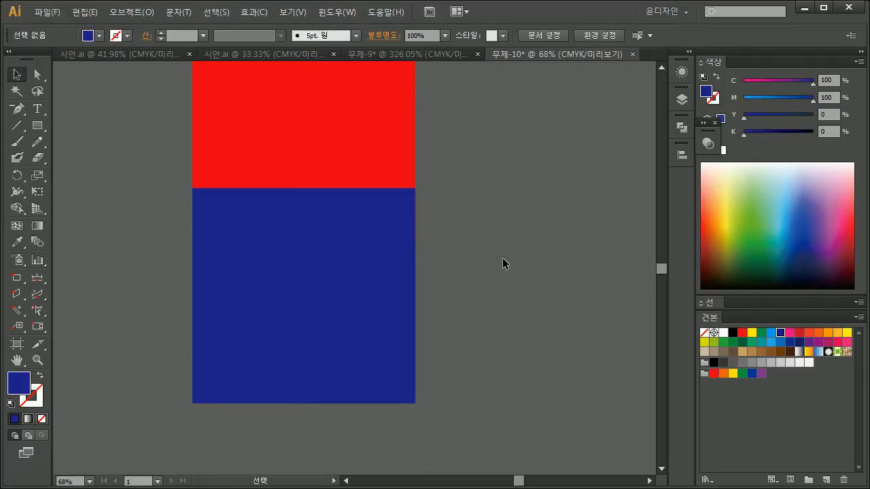
{"action": "left_click", "coordinate": [506, 270]}
- Move the blue square up in outline view so it overlaps more of the red square, and return to the colour preview
{"action": "key", "text": "ctrl+y"}
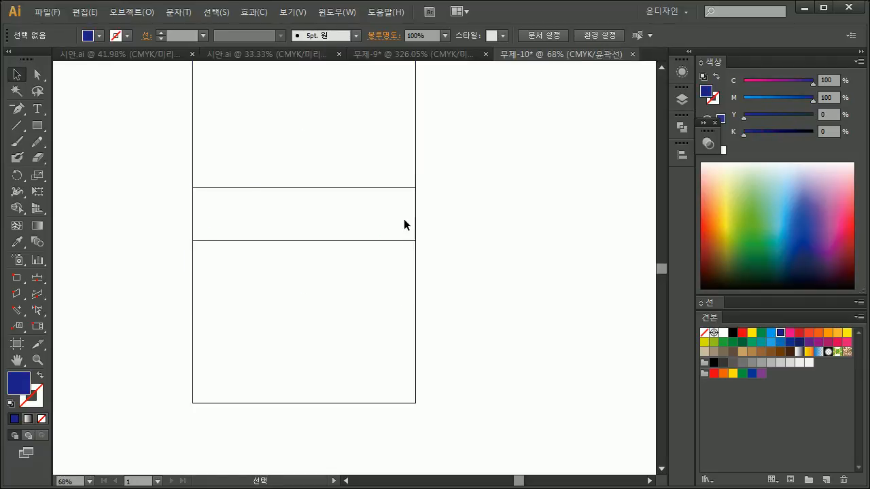
{"action": "scroll", "coordinate": [378, 250], "scroll_direction": "up", "scroll_amount": 3}
{"action": "left_click_drag", "start_coordinate": [386, 249], "coordinate": [390, 226]}
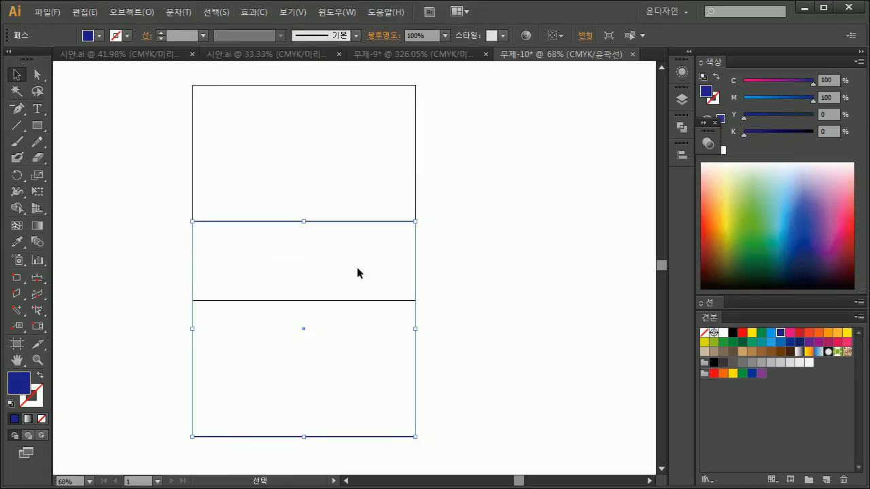
{"action": "left_click", "coordinate": [508, 245]}
{"action": "key", "text": "ctrl+y"}
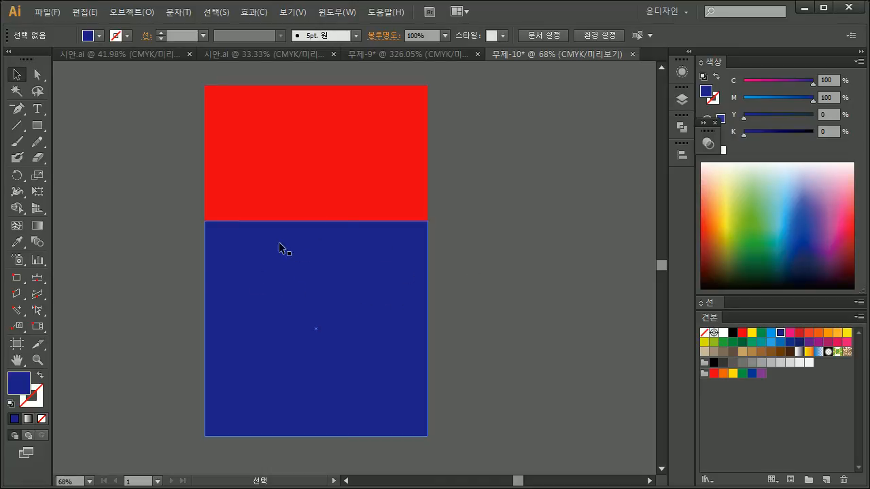
- Duplicate the blue square beside the original at the same height and fill the copy with white
{"action": "left_click", "coordinate": [318, 291]}
{"action": "left_click_drag", "start_coordinate": [339, 316], "coordinate": [370, 271]}
{"action": "left_click", "coordinate": [723, 333]}
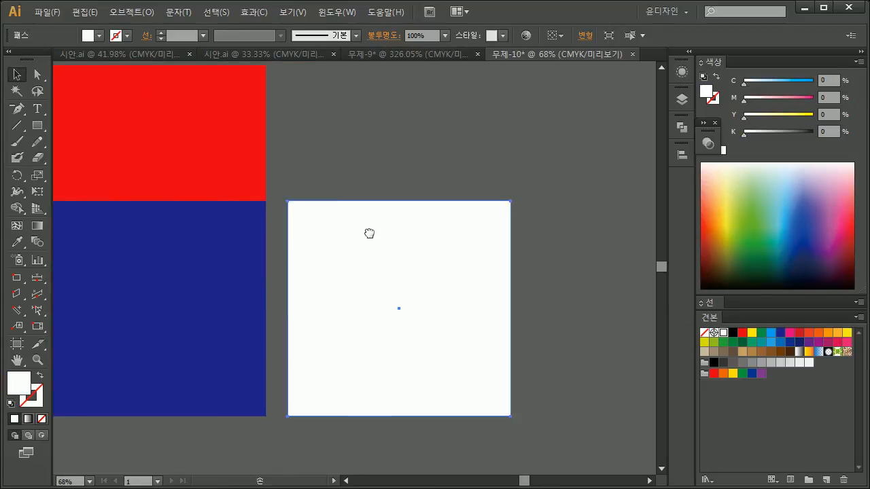
{"action": "left_click_drag", "start_coordinate": [369, 231], "coordinate": [417, 240]}
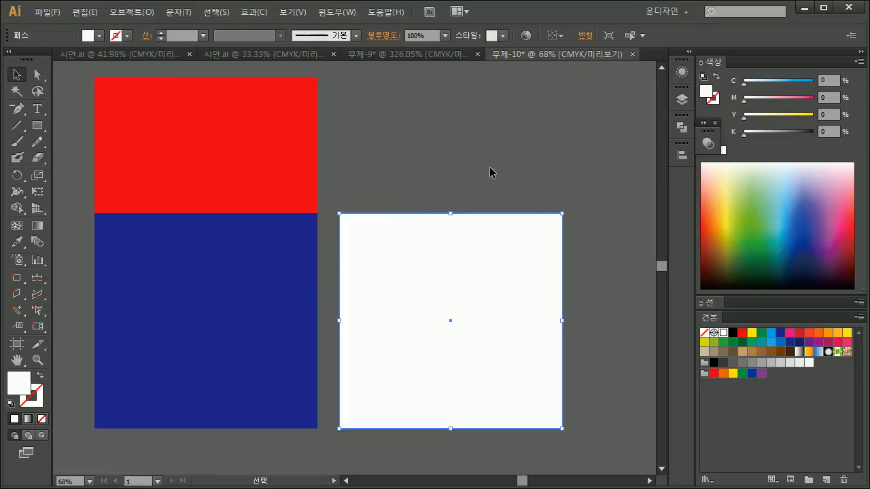
{"action": "left_click", "coordinate": [366, 189]}
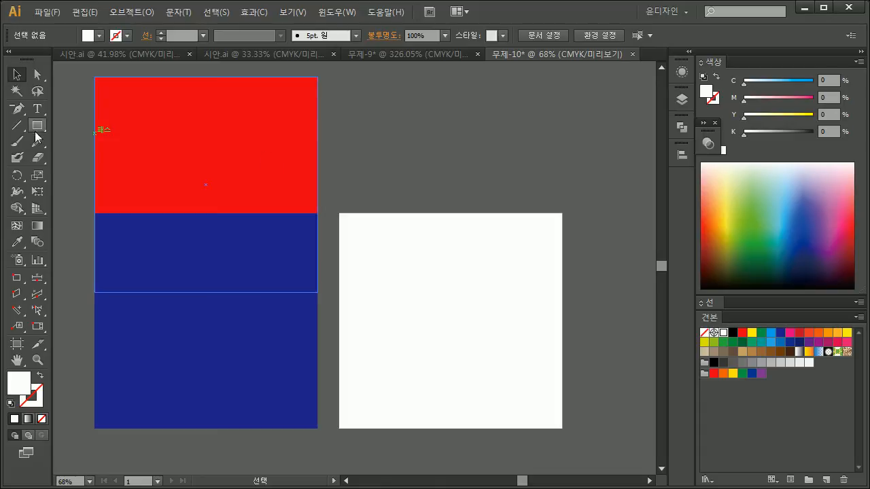
- Draw a wide, flat ellipse near the white square's upper edge and fill it with black
{"action": "left_click_drag", "start_coordinate": [37, 126], "coordinate": [73, 158]}
{"action": "mouse_move", "coordinate": [355, 221]}
{"action": "left_mouse_down"}
{"action": "mouse_move", "coordinate": [551, 270]}
{"action": "mouse_move", "coordinate": [507, 284]}
{"action": "left_mouse_up"}
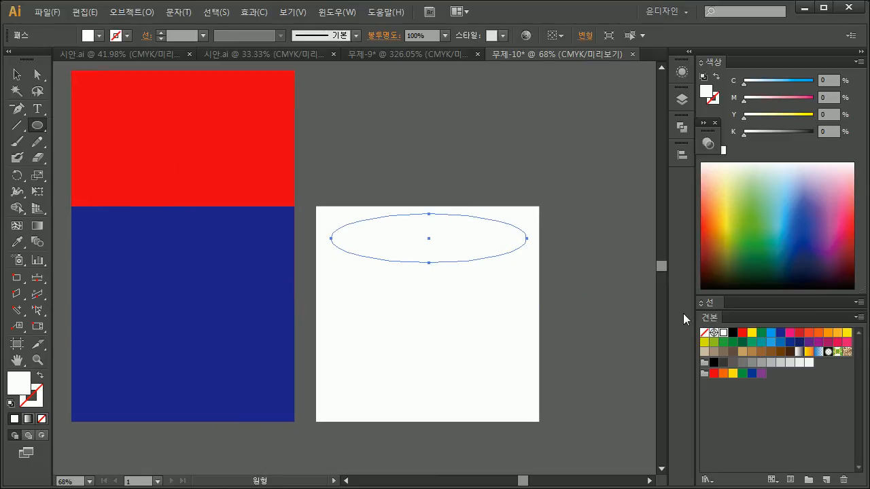
{"action": "left_click", "coordinate": [733, 332]}
{"action": "left_click_drag", "start_coordinate": [562, 286], "coordinate": [561, 302]}
{"action": "key", "text": "v"}
{"action": "left_click_drag", "start_coordinate": [336, 253], "coordinate": [363, 245]}
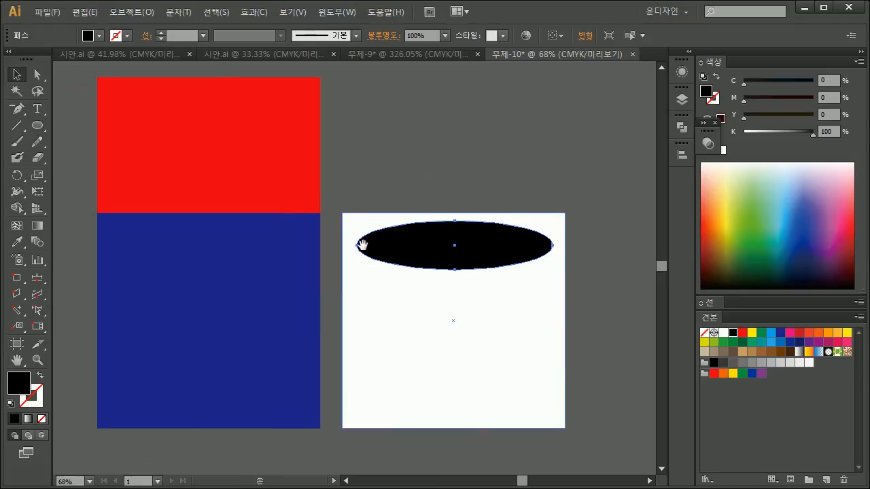
{"action": "left_click", "coordinate": [372, 201]}
- Apply the Feather effect to the black ellipse with a 9 mm radius and preview turned on
{"action": "scroll", "coordinate": [379, 196], "scroll_direction": "right", "scroll_amount": 3}
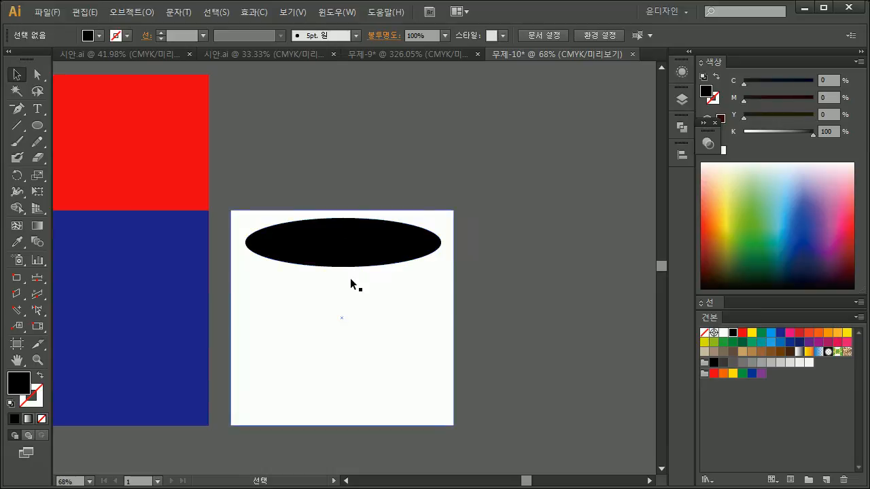
{"action": "key", "text": "space"}
{"action": "left_click_drag", "start_coordinate": [316, 262], "coordinate": [409, 287]}
{"action": "key", "text": "space"}
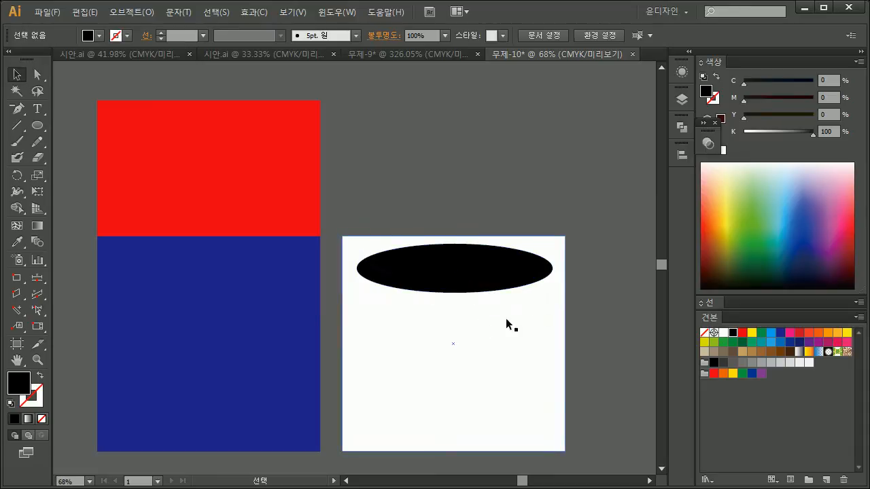
{"action": "left_click", "coordinate": [442, 265]}
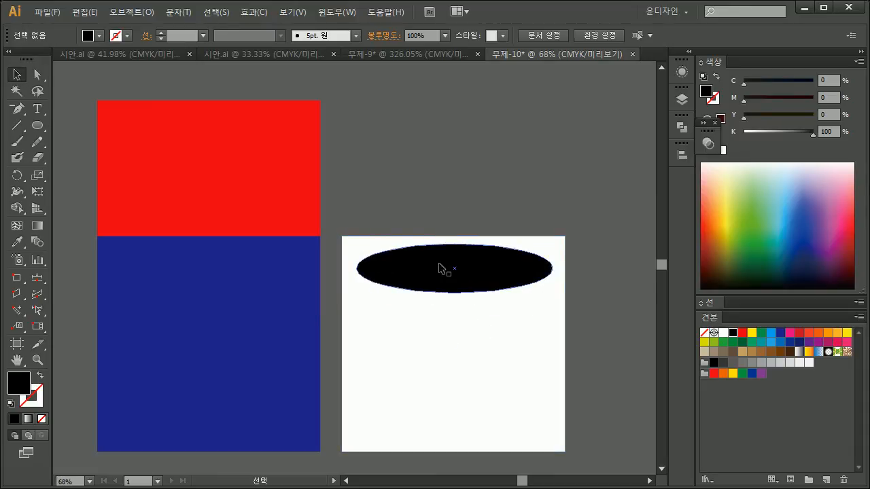
{"action": "left_click", "coordinate": [253, 13]}
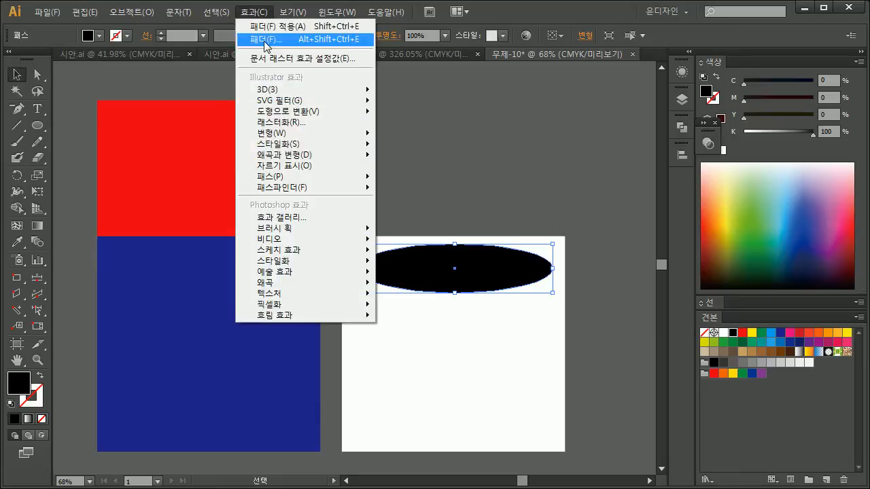
{"action": "mouse_move", "coordinate": [285, 149]}
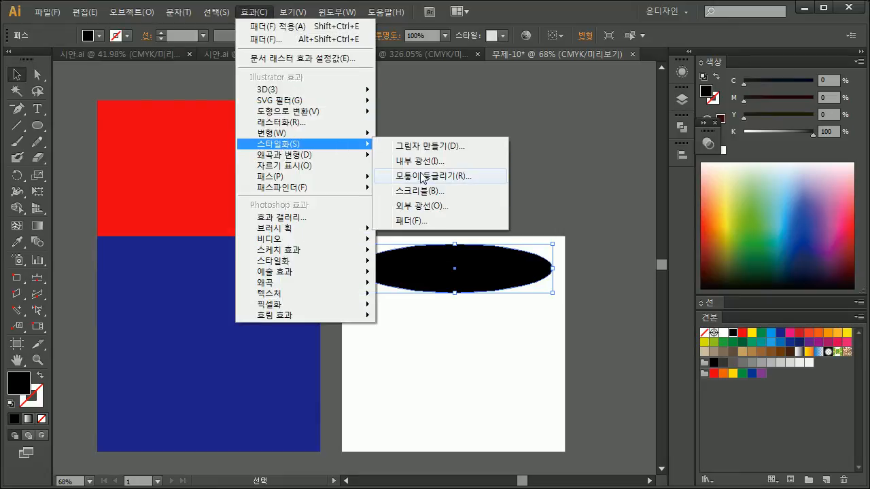
{"action": "left_click", "coordinate": [419, 221]}
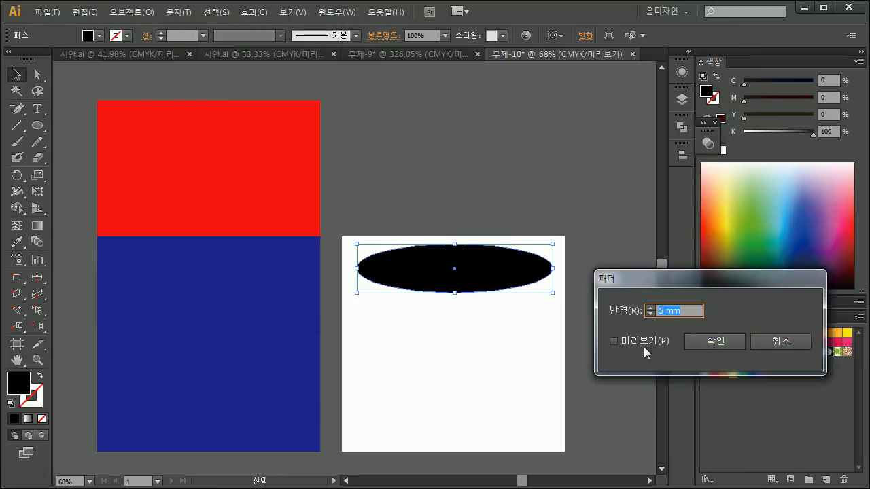
{"action": "left_click", "coordinate": [643, 342]}
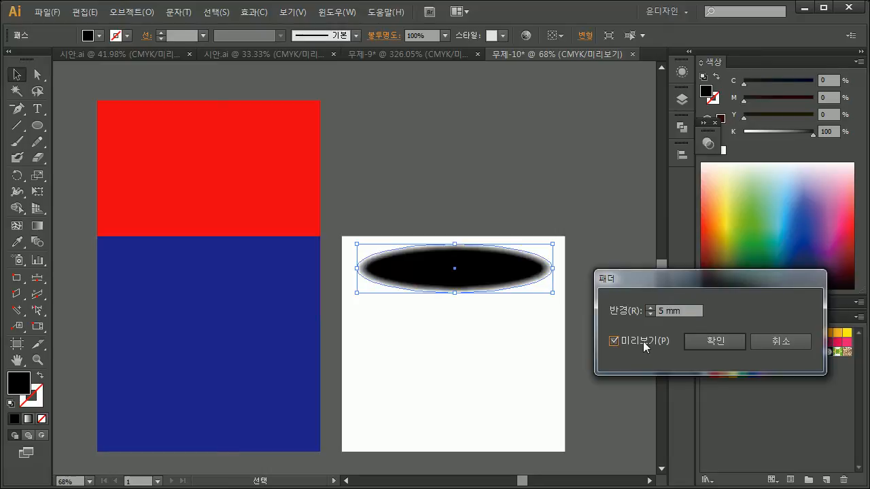
{"action": "type", "text": "9"}
{"action": "key", "text": "Tab"}
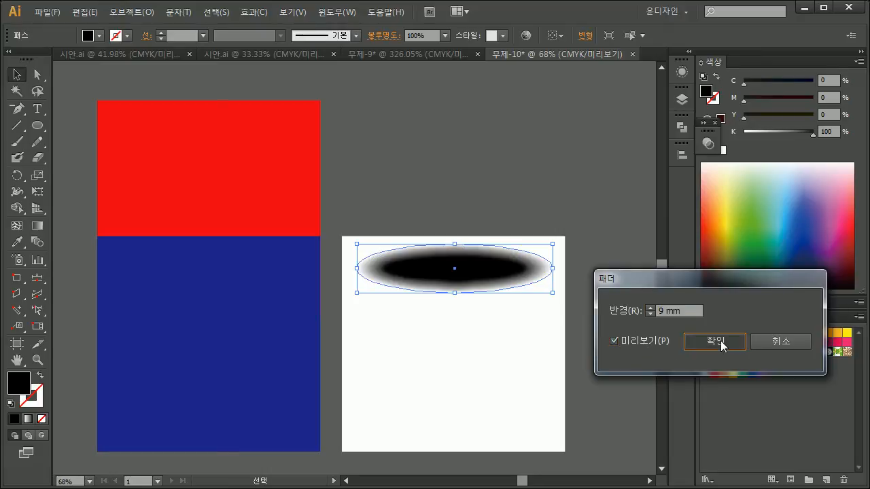
{"action": "left_click", "coordinate": [721, 342]}
- Examine the feathered fade from black to white along the ellipse's edge at close range
{"action": "left_click_drag", "start_coordinate": [583, 319], "coordinate": [433, 238]}
{"action": "left_click_drag", "start_coordinate": [455, 245], "coordinate": [369, 244]}
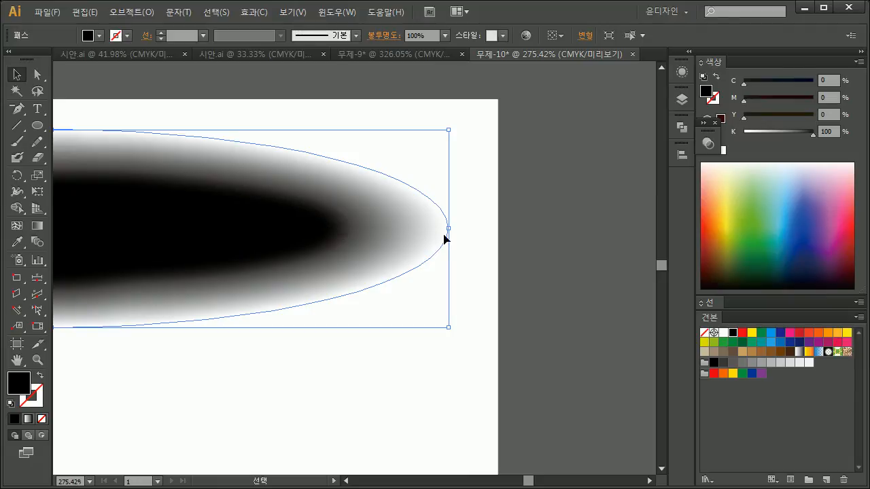
{"action": "key", "text": "ctrl+minus"}
{"action": "key", "text": "ctrl+minus"}
{"action": "key", "text": "ctrl+minus"}
{"action": "key", "text": "ctrl+minus"}
{"action": "key", "text": "ctrl+minus"}
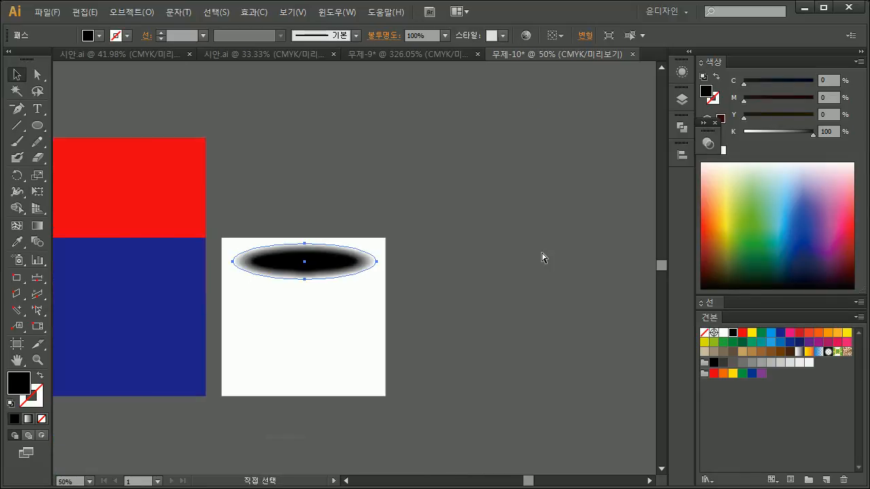
- Group the white square with the feathered ellipse and move the group exactly over the blue square
{"action": "left_click_drag", "start_coordinate": [514, 400], "coordinate": [349, 161]}
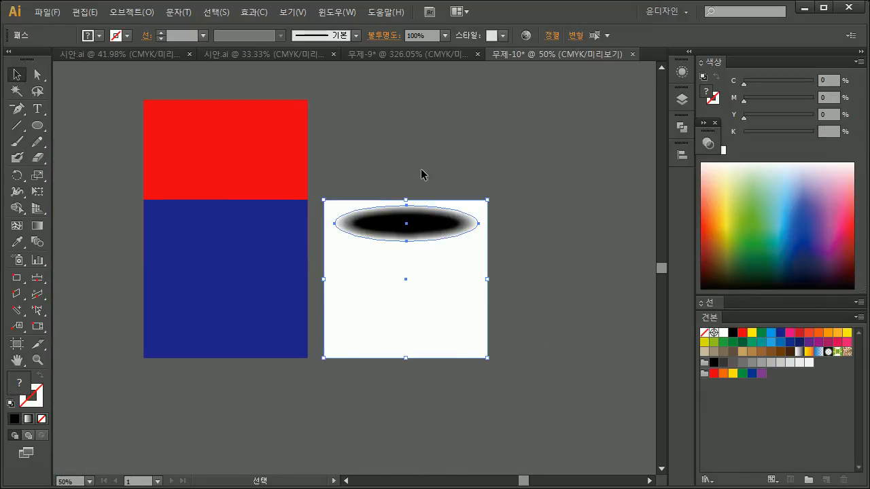
{"action": "key", "text": "ctrl+g"}
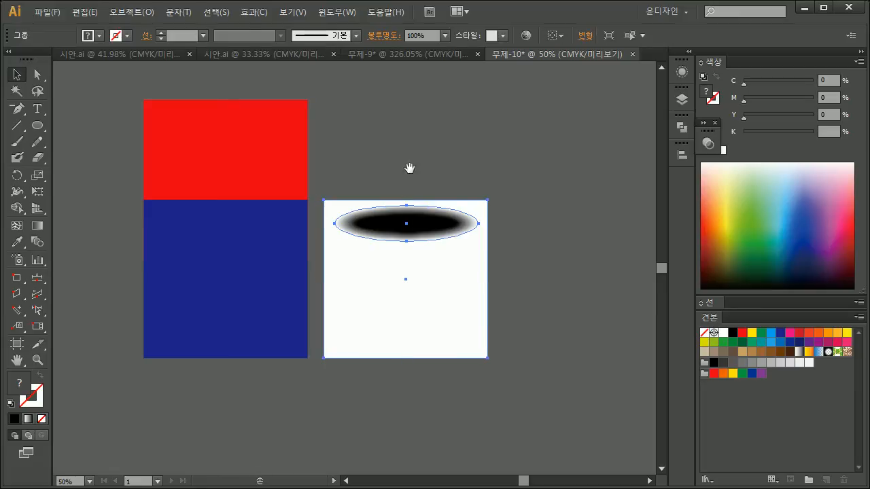
{"action": "left_click_drag", "start_coordinate": [418, 175], "coordinate": [493, 147]}
{"action": "left_click_drag", "start_coordinate": [398, 329], "coordinate": [220, 331]}
{"action": "left_click_drag", "start_coordinate": [374, 354], "coordinate": [367, 389]}
{"action": "left_click", "coordinate": [483, 369]}
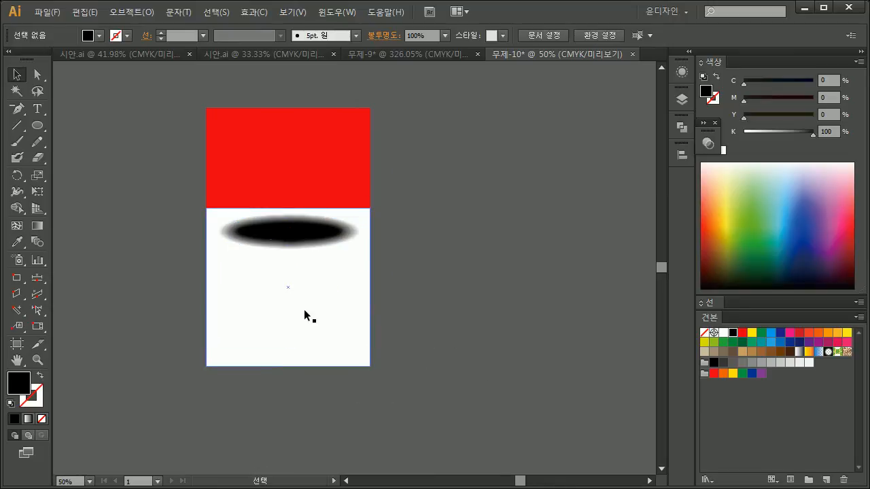
{"action": "left_click_drag", "start_coordinate": [329, 334], "coordinate": [538, 327]}
{"action": "key", "text": "ctrl+z"}
- Select the blue square together with the group covering it and make an opacity mask from them
{"action": "left_click_drag", "start_coordinate": [480, 388], "coordinate": [165, 346]}
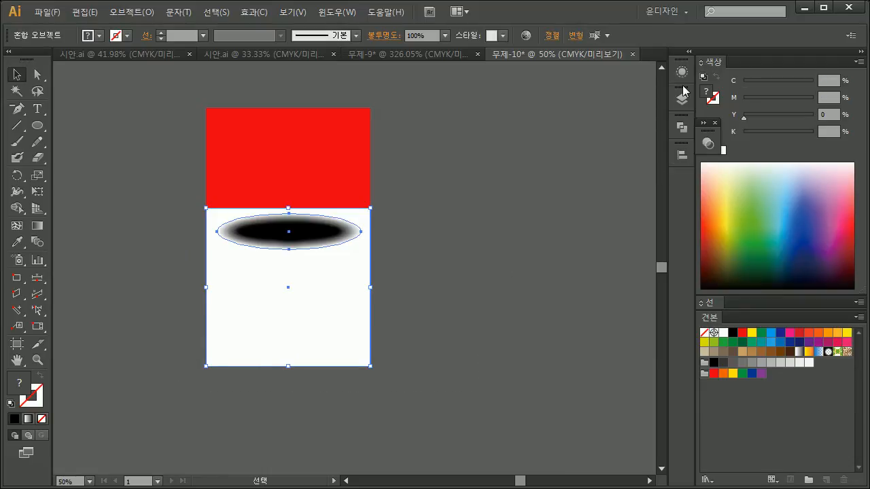
{"action": "left_click_drag", "start_coordinate": [708, 129], "coordinate": [682, 174]}
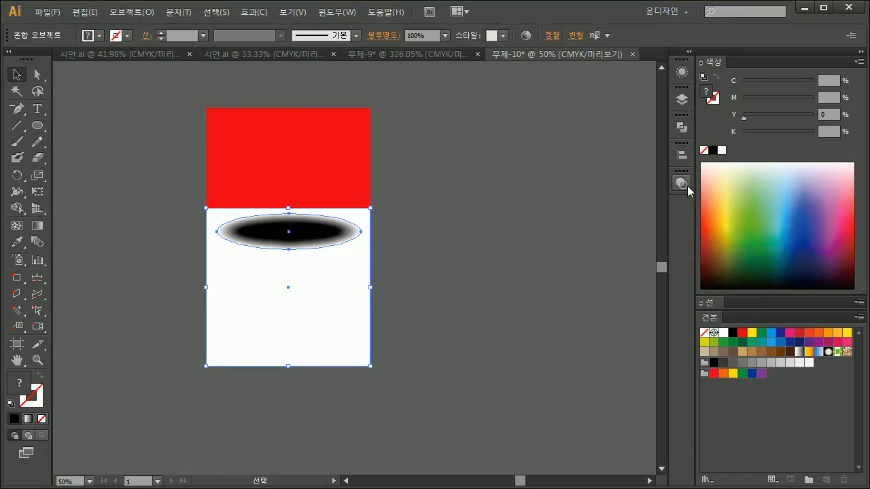
{"action": "left_click", "coordinate": [681, 183]}
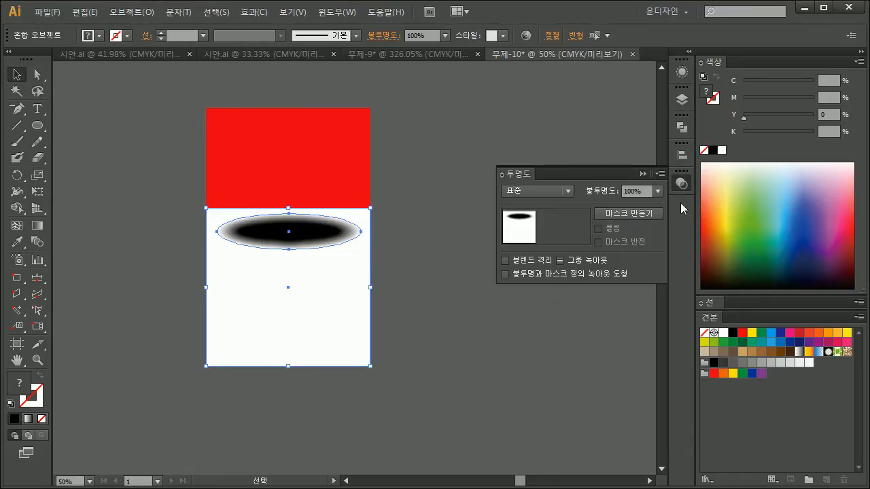
{"action": "left_click", "coordinate": [623, 212]}
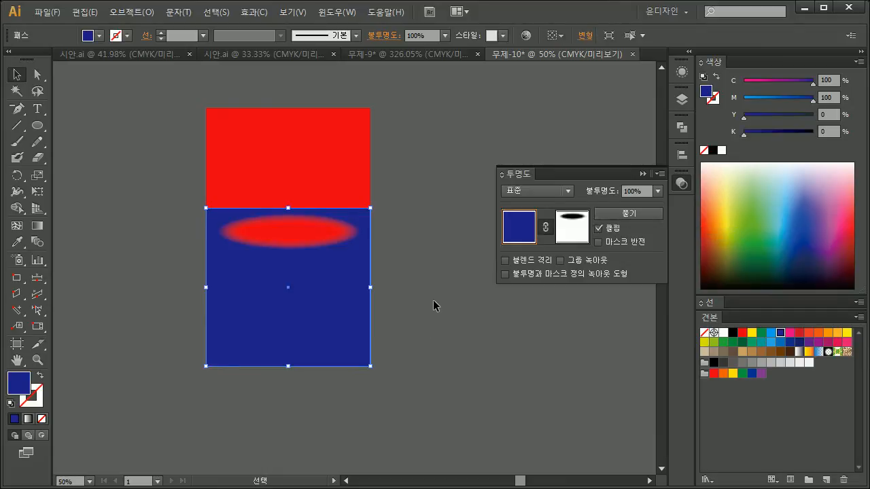
- Examine the soft-edged see-through ellipse in the masked blue square at close range
{"action": "left_click", "coordinate": [404, 271]}
{"action": "key", "text": "ctrl+space"}
{"action": "left_click_drag", "start_coordinate": [395, 278], "coordinate": [167, 189]}
{"action": "left_click_drag", "start_coordinate": [271, 288], "coordinate": [197, 295]}
{"action": "left_click_drag", "start_coordinate": [526, 330], "coordinate": [569, 321]}
{"action": "left_click", "coordinate": [346, 255]}
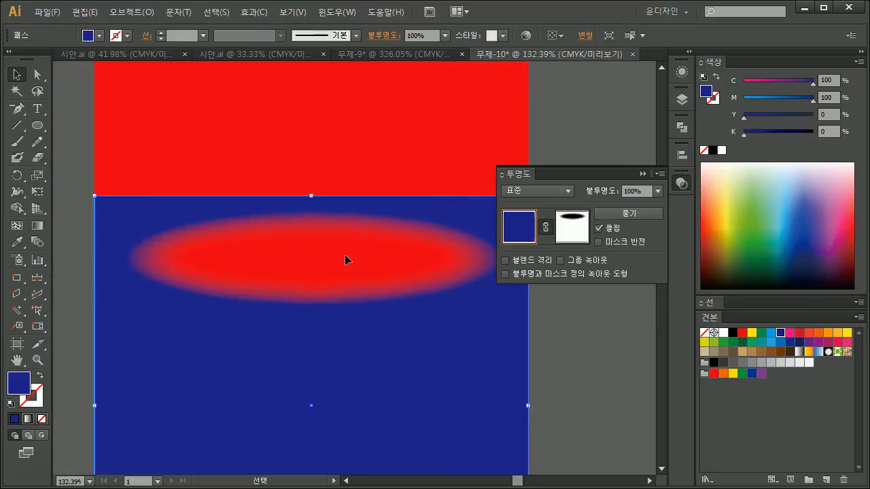
{"action": "left_click_drag", "start_coordinate": [379, 330], "coordinate": [342, 284]}
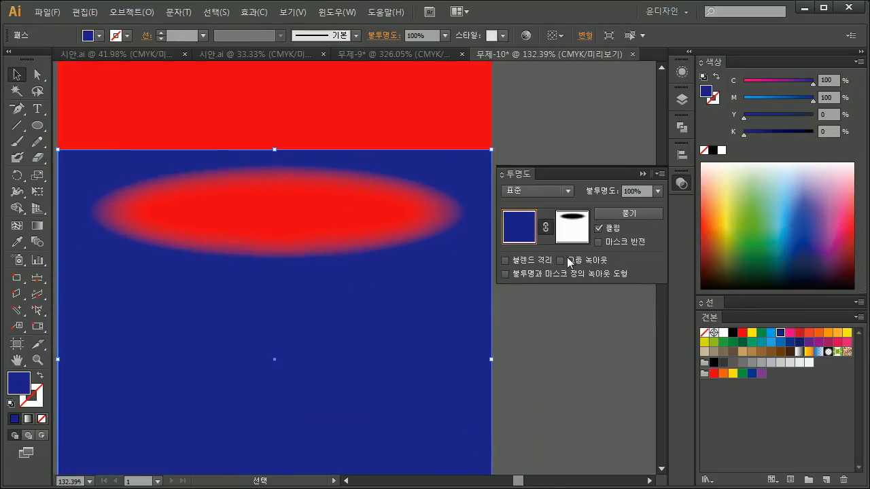
{"action": "left_click_drag", "start_coordinate": [541, 328], "coordinate": [558, 357]}
{"action": "left_click", "coordinate": [558, 353]}
{"action": "left_click", "coordinate": [358, 300]}
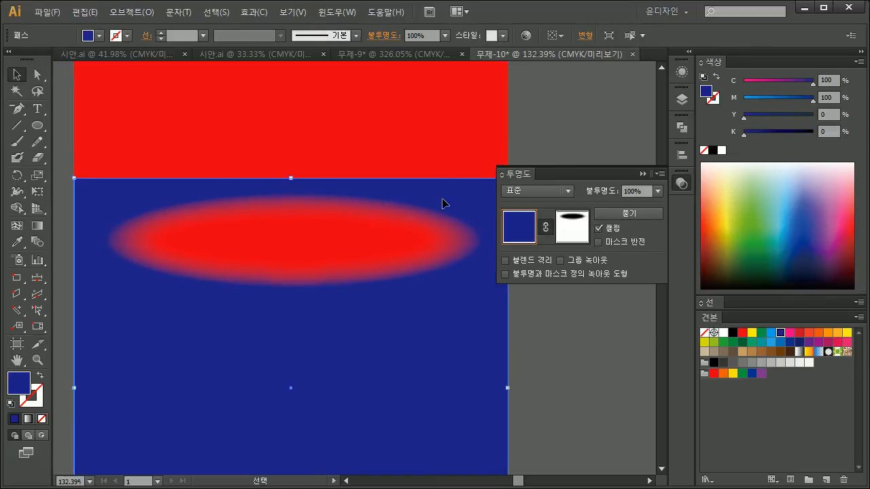
{"action": "left_click", "coordinate": [641, 173]}
{"action": "left_click", "coordinate": [618, 134]}
- Put a copy of the red square beside it, fill it yellow, and centre the masked blue square over their shared edge
{"action": "key", "text": "ctrl+minus"}
{"action": "key", "text": "ctrl+minus"}
{"action": "key", "text": "ctrl+minus"}
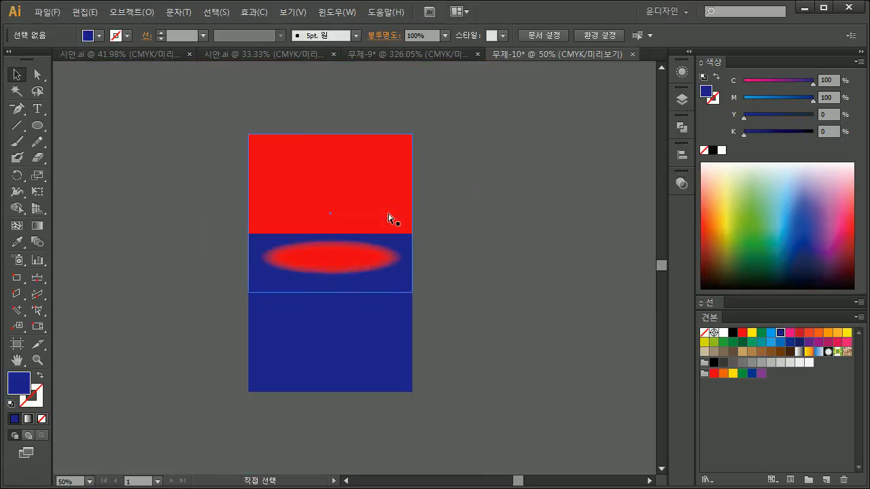
{"action": "left_click_drag", "start_coordinate": [371, 306], "coordinate": [535, 254]}
{"action": "left_click_drag", "start_coordinate": [521, 305], "coordinate": [168, 362]}
{"action": "left_click_drag", "start_coordinate": [258, 377], "coordinate": [319, 399]}
{"action": "left_click_drag", "start_coordinate": [224, 391], "coordinate": [295, 369]}
{"action": "left_click_drag", "start_coordinate": [387, 225], "coordinate": [315, 219]}
{"action": "left_click", "coordinate": [752, 333]}
{"action": "left_click", "coordinate": [546, 366]}
- Select the yellow, red and blue squares together and move them straight up
{"action": "left_click_drag", "start_coordinate": [543, 366], "coordinate": [242, 184]}
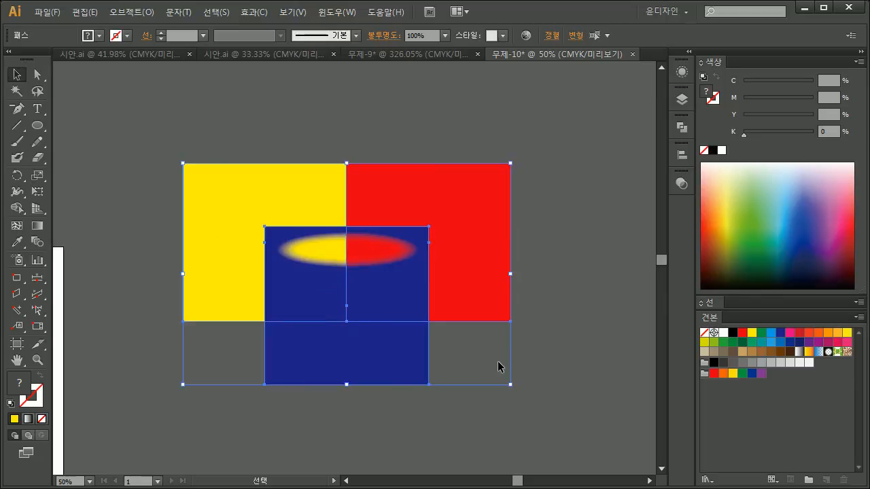
{"action": "left_click_drag", "start_coordinate": [388, 364], "coordinate": [388, 271]}
{"action": "left_click", "coordinate": [333, 325]}
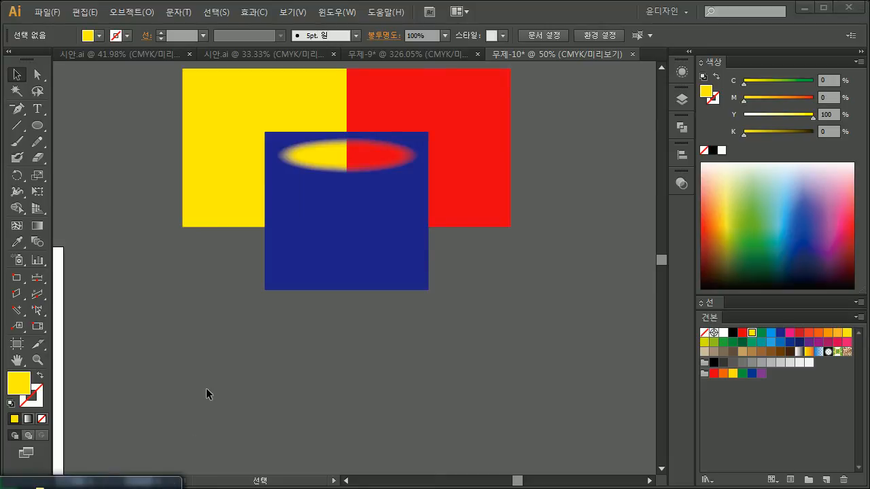
- Switch to a new Windows Explorer window and open the 디자인소스 folder on the Data (W:) drive
{"action": "right_click", "coordinate": [39, 487]}
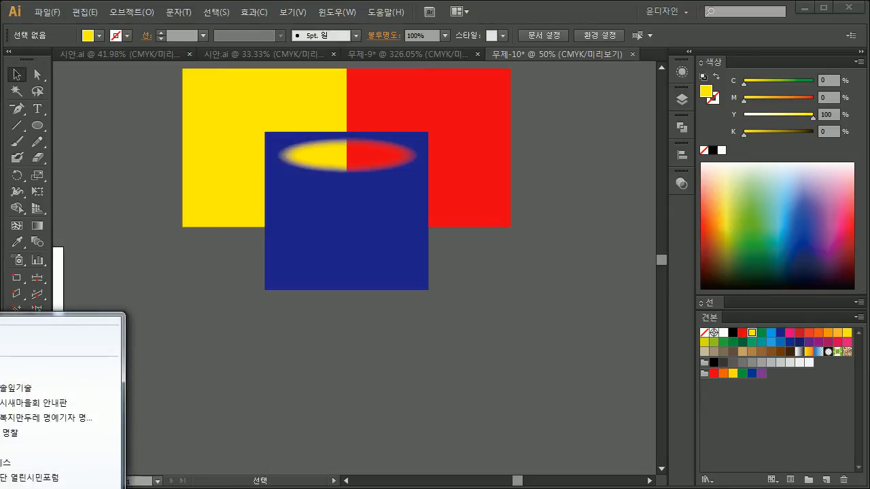
{"action": "left_click", "coordinate": [39, 487]}
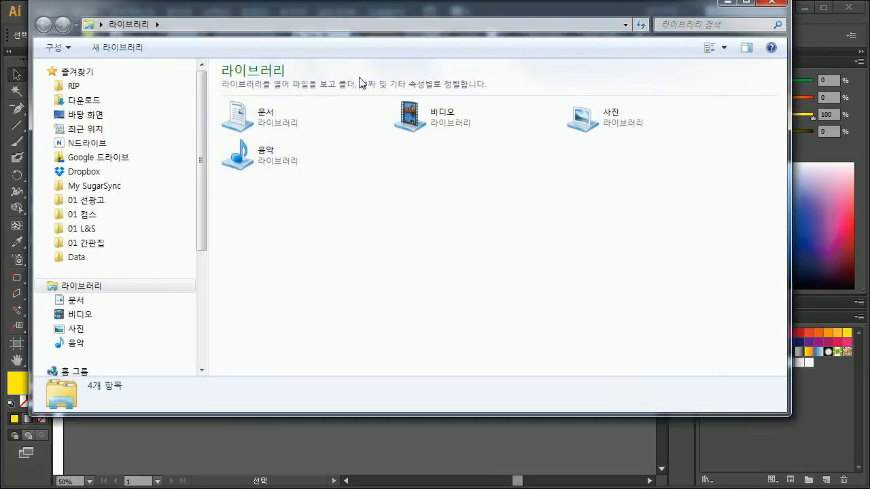
{"action": "left_click_drag", "start_coordinate": [455, 12], "coordinate": [491, 51]}
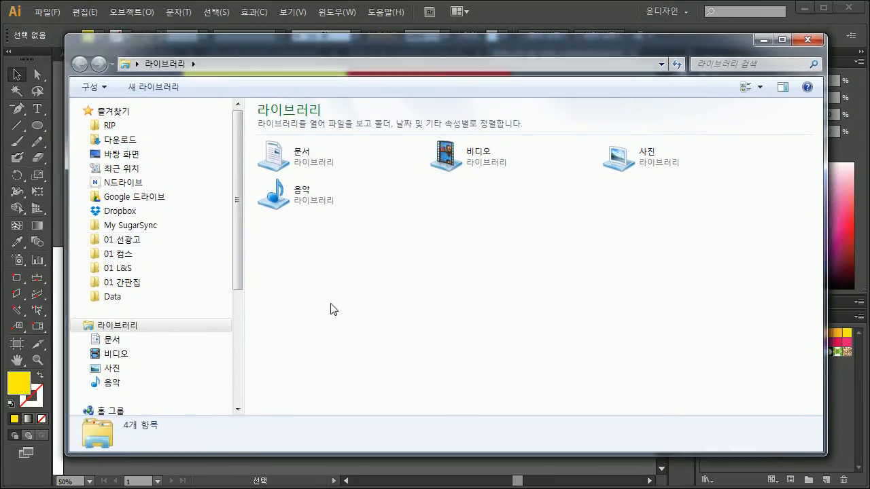
{"action": "left_click_drag", "start_coordinate": [236, 221], "coordinate": [234, 332]}
{"action": "left_click", "coordinate": [119, 364]}
{"action": "left_click", "coordinate": [283, 269]}
{"action": "scroll", "coordinate": [299, 326], "scroll_direction": "down", "scroll_amount": 4}
{"action": "double_click", "coordinate": [299, 350]}
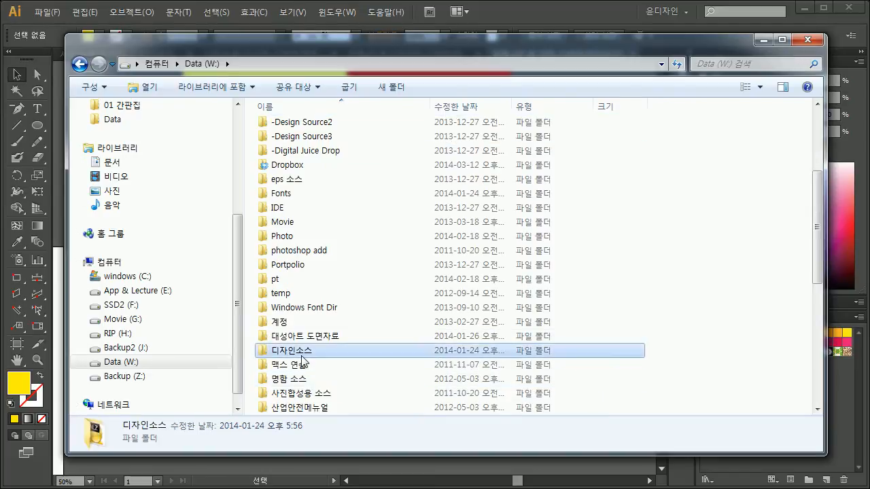
- Go down through the folders BACK, 아름다운요리 and 041 과일 to the 640 image folder
{"action": "double_click", "coordinate": [291, 139]}
{"action": "double_click", "coordinate": [313, 170]}
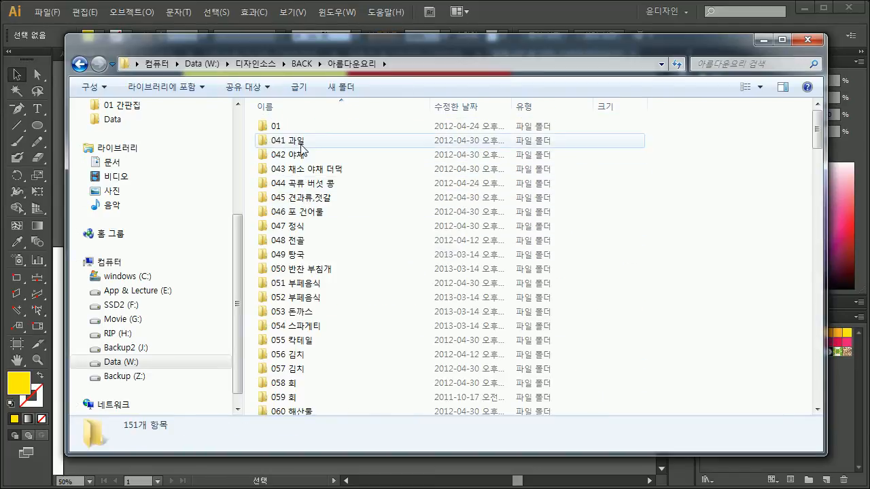
{"action": "double_click", "coordinate": [292, 140]}
{"action": "double_click", "coordinate": [280, 126]}
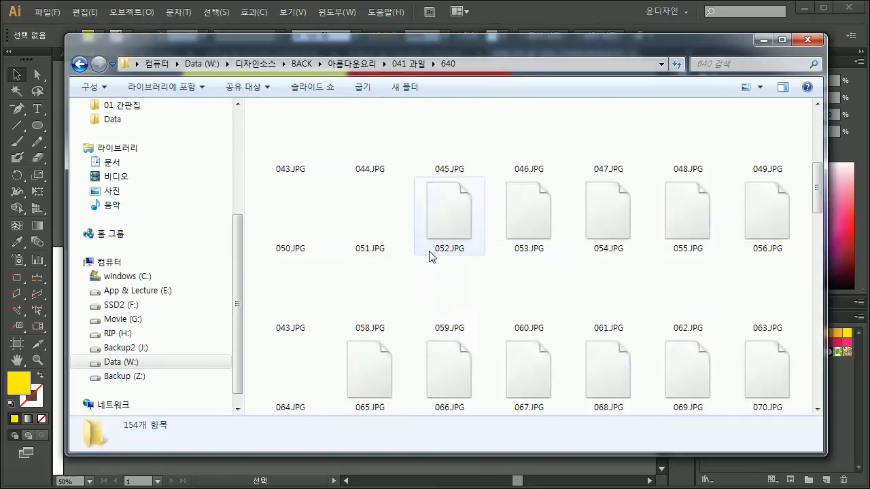
- Place the fruit photo 137.JPG from the image folder into the Illustrator document
{"action": "scroll", "coordinate": [509, 278], "scroll_direction": "down", "scroll_amount": 10}
{"action": "left_click_drag", "start_coordinate": [528, 251], "coordinate": [408, 348]}
{"action": "left_click_drag", "start_coordinate": [481, 356], "coordinate": [373, 388]}
{"action": "left_click_drag", "start_coordinate": [344, 322], "coordinate": [231, 385]}
{"action": "left_click_drag", "start_coordinate": [361, 360], "coordinate": [346, 373]}
{"action": "left_click", "coordinate": [346, 373]}
- Draw a long yellow banner rectangle as tall as the photo, with the photo covering its left end
{"action": "key", "text": "m"}
{"action": "mouse_move", "coordinate": [300, 389]}
{"action": "left_mouse_down"}
{"action": "mouse_move", "coordinate": [569, 272]}
{"action": "mouse_move", "coordinate": [574, 248]}
{"action": "left_mouse_up"}
{"action": "key", "text": "v"}
{"action": "left_click_drag", "start_coordinate": [447, 373], "coordinate": [484, 300]}
{"action": "left_click_drag", "start_coordinate": [157, 348], "coordinate": [436, 249]}
{"action": "left_click_drag", "start_coordinate": [357, 291], "coordinate": [338, 316]}
{"action": "left_click_drag", "start_coordinate": [451, 290], "coordinate": [300, 316]}
{"action": "mouse_move", "coordinate": [389, 195]}
{"action": "left_mouse_down"}
{"action": "mouse_move", "coordinate": [385, 209]}
{"action": "mouse_move", "coordinate": [387, 200]}
{"action": "left_mouse_up"}
{"action": "left_click", "coordinate": [415, 213]}
{"action": "left_click_drag", "start_coordinate": [491, 271], "coordinate": [639, 272]}
{"action": "left_click_drag", "start_coordinate": [373, 321], "coordinate": [526, 328]}
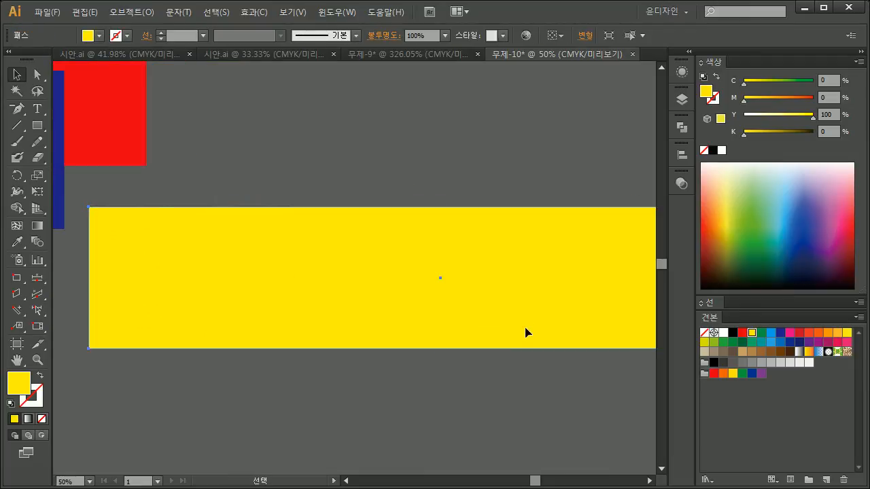
{"action": "key", "text": "ctrl+minus"}
{"action": "key", "text": "ctrl+minus"}
{"action": "left_click", "coordinate": [333, 345]}
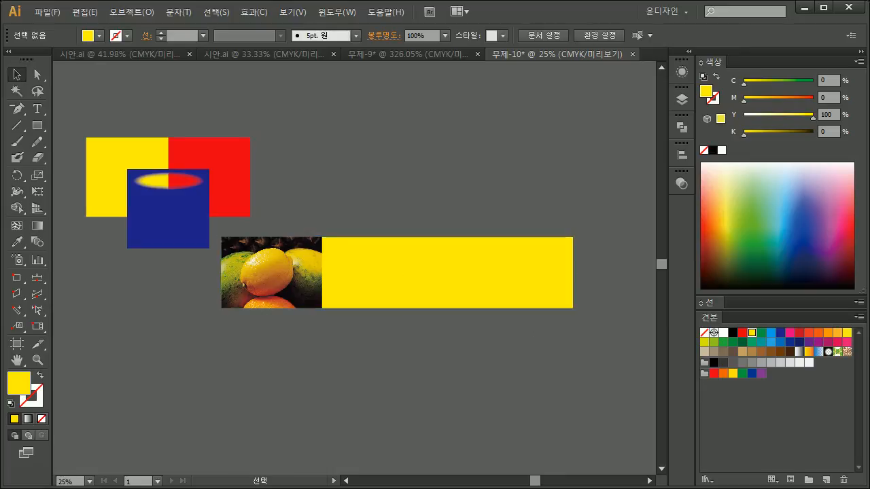
- Place the fruit photo 128.JPG from the image folder into the document and delete the earlier photo on the banner
{"action": "left_click", "coordinate": [177, 486]}
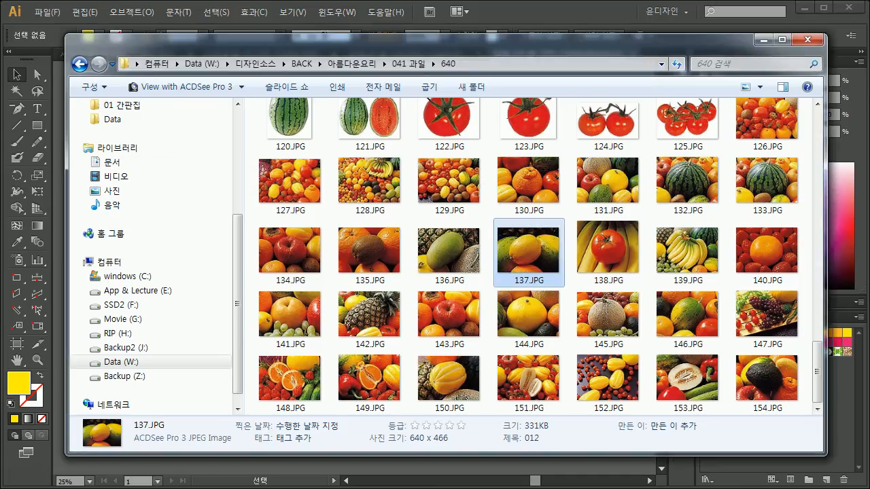
{"action": "left_click", "coordinate": [389, 182]}
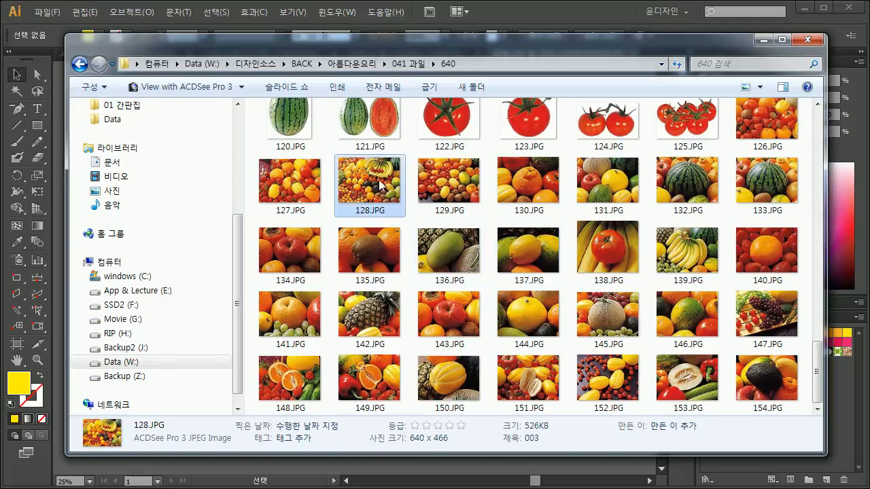
{"action": "left_click_drag", "start_coordinate": [491, 40], "coordinate": [657, 34]}
{"action": "left_click_drag", "start_coordinate": [537, 163], "coordinate": [144, 267]}
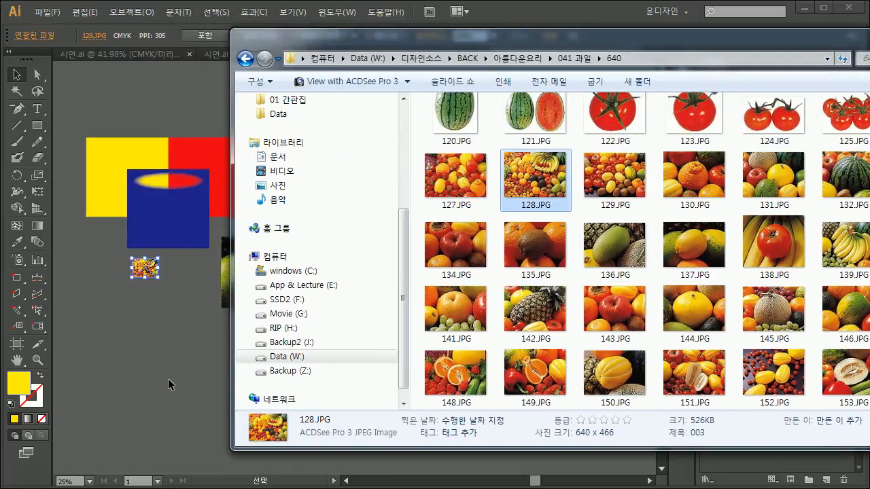
{"action": "left_click", "coordinate": [169, 378]}
{"action": "left_click_drag", "start_coordinate": [251, 287], "coordinate": [188, 358]}
{"action": "key", "text": "Delete"}
- Move the 128.JPG photo onto the left end of the yellow banner and scale it to the banner's height
{"action": "left_click_drag", "start_coordinate": [136, 223], "coordinate": [305, 347]}
{"action": "left_click_drag", "start_coordinate": [102, 228], "coordinate": [352, 339]}
{"action": "key", "text": "space"}
{"action": "left_click_drag", "start_coordinate": [438, 271], "coordinate": [567, 210]}
{"action": "key", "text": "space"}
{"action": "left_click_drag", "start_coordinate": [562, 163], "coordinate": [467, 154]}
{"action": "key", "text": "ctrl+minus"}
{"action": "key", "text": "ctrl+minus"}
{"action": "key", "text": "ctrl+minus"}
{"action": "key", "text": "space"}
{"action": "left_click_drag", "start_coordinate": [404, 229], "coordinate": [236, 198]}
{"action": "left_click_drag", "start_coordinate": [248, 338], "coordinate": [309, 340]}
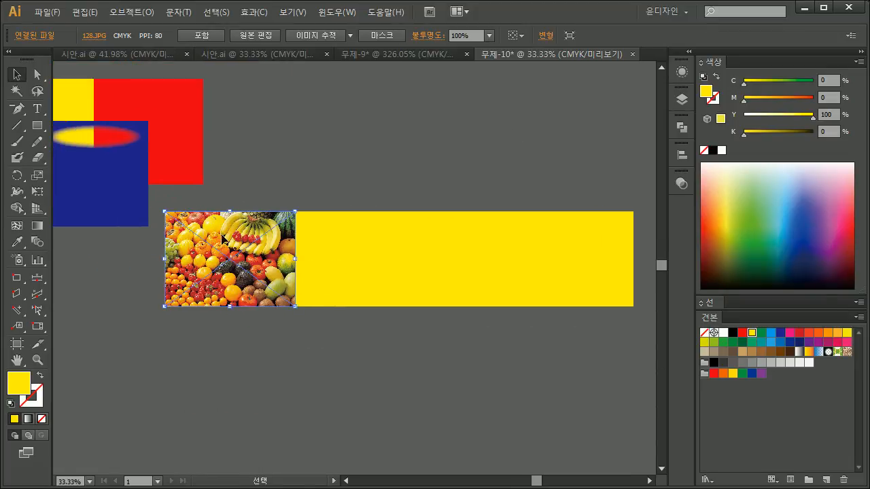
- Fill the yellow banner with the light green swatch of C 50, M 0, Y 100, K 0
{"action": "left_click", "coordinate": [398, 258]}
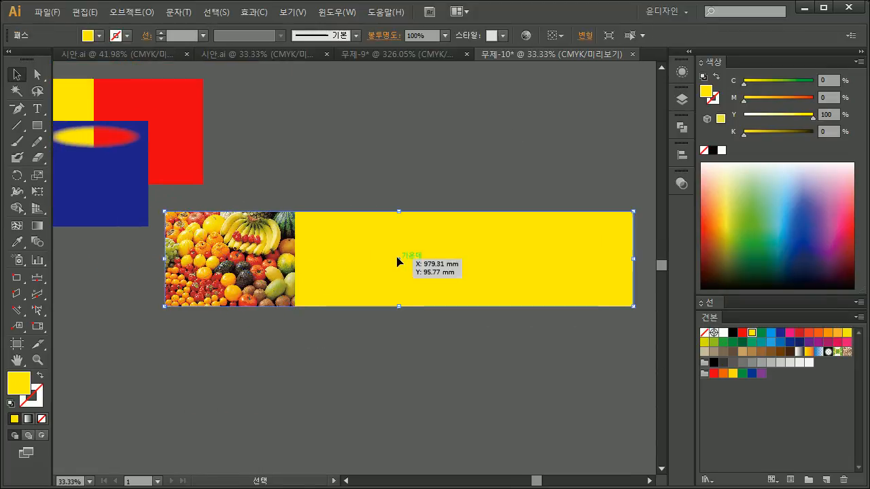
{"action": "left_click", "coordinate": [721, 344]}
{"action": "left_click", "coordinate": [714, 342]}
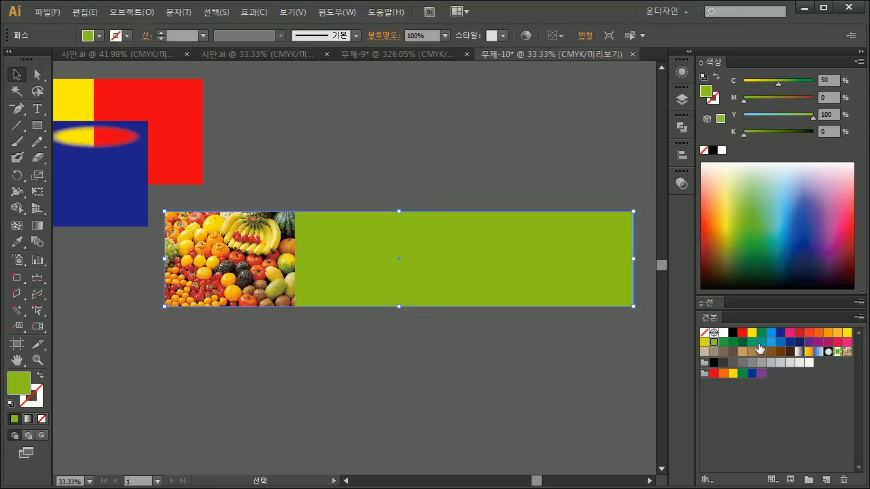
- Draw a rectangle exactly over the photo and fill it with the white-to-black linear gradient swatch
{"action": "left_click_drag", "start_coordinate": [277, 303], "coordinate": [291, 340]}
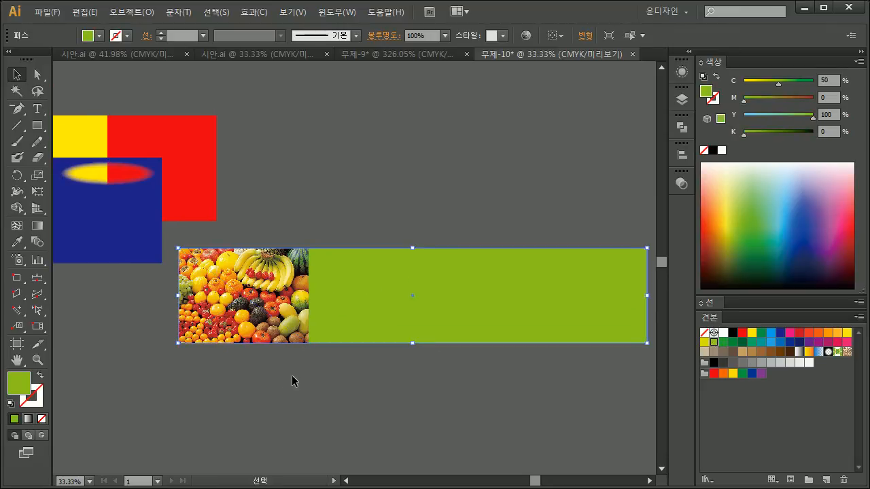
{"action": "key", "text": "m"}
{"action": "left_click_drag", "start_coordinate": [308, 342], "coordinate": [178, 248]}
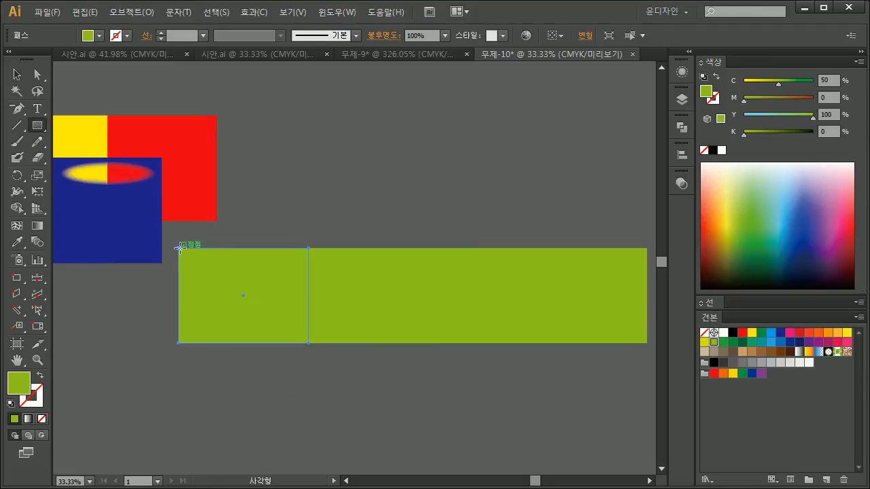
{"action": "left_click", "coordinate": [800, 352]}
{"action": "key", "text": "v"}
{"action": "left_click_drag", "start_coordinate": [301, 288], "coordinate": [302, 358]}
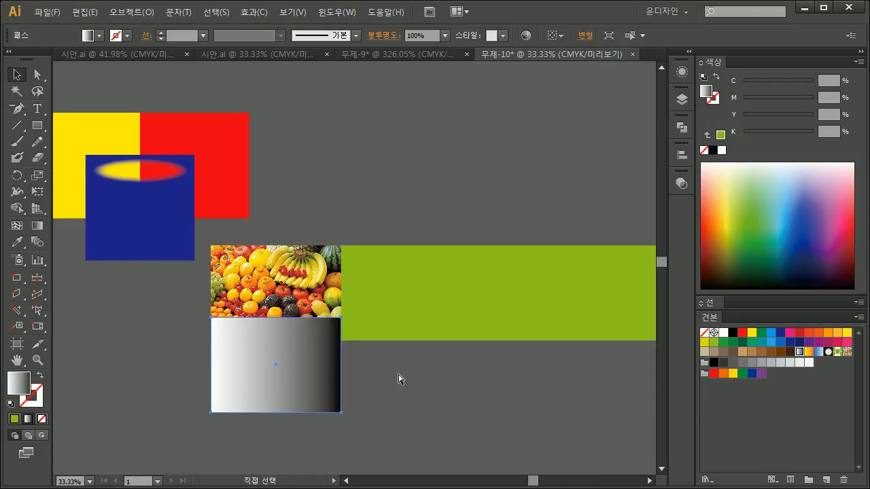
{"action": "key", "text": "ctrl+z"}
- Examine the direction and the white and black end stops of the rectangle's gradient with the Gradient tool
{"action": "key", "text": "ctrl+space"}
{"action": "left_click_drag", "start_coordinate": [171, 229], "coordinate": [441, 396]}
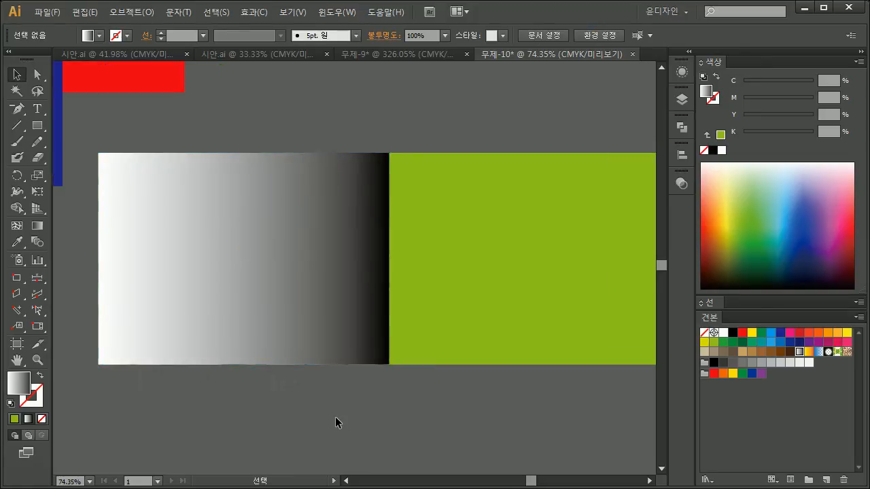
{"action": "key", "text": "g"}
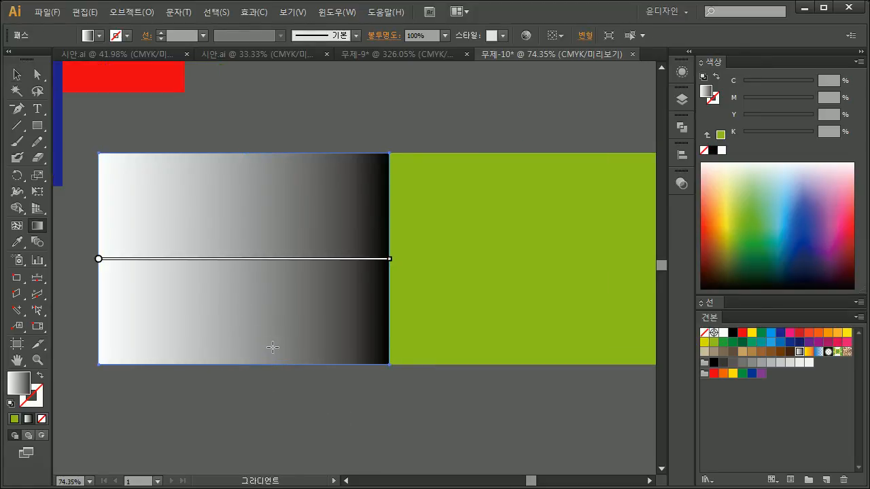
{"action": "mouse_move", "coordinate": [100, 263]}
{"action": "mouse_move", "coordinate": [391, 267]}
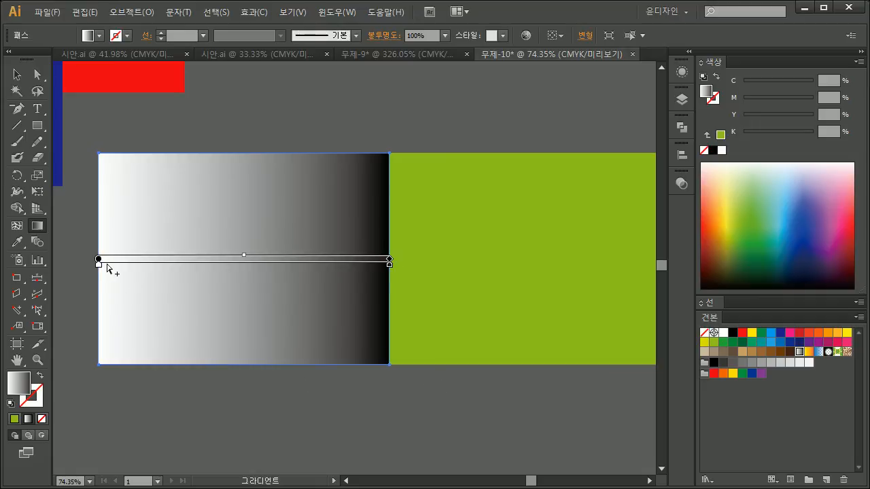
{"action": "key", "text": "v"}
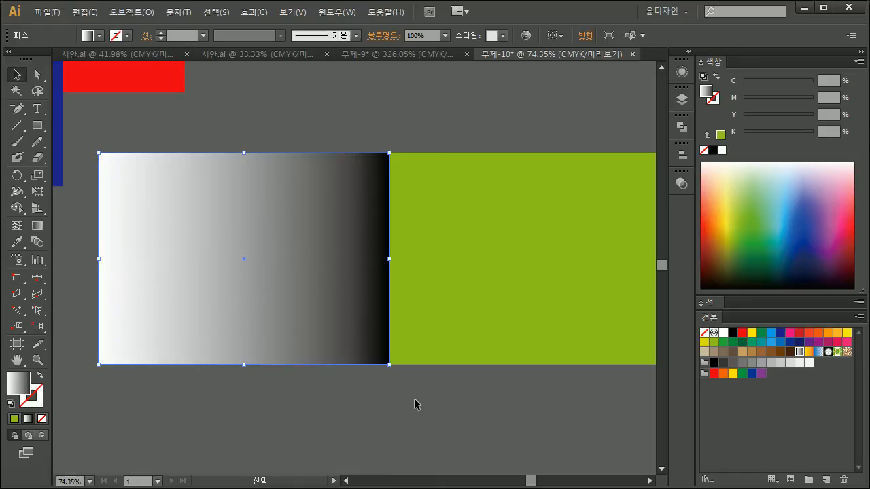
- Duplicate the banner, photo and gradient rectangle straight below the original
{"action": "left_click", "coordinate": [413, 402]}
{"action": "key", "text": "ctrl+minus"}
{"action": "key", "text": "ctrl+minus"}
{"action": "key", "text": "ctrl+minus"}
{"action": "left_click_drag", "start_coordinate": [410, 378], "coordinate": [304, 275]}
{"action": "left_click_drag", "start_coordinate": [299, 271], "coordinate": [299, 432]}
- Select only the upper photo and the gradient rectangle covering it, and make an opacity mask from them
{"action": "left_click_drag", "start_coordinate": [373, 338], "coordinate": [301, 238]}
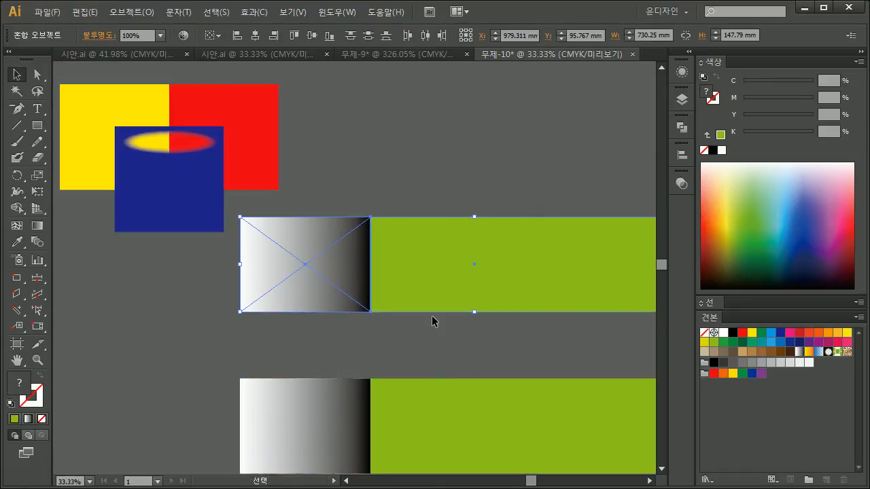
{"action": "left_click_drag", "start_coordinate": [453, 343], "coordinate": [436, 198], "text": "shift"}
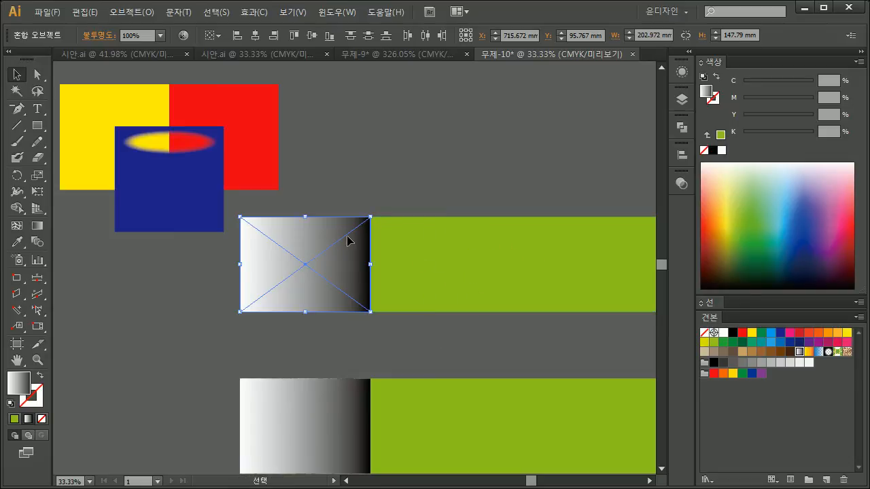
{"action": "left_click_drag", "start_coordinate": [335, 305], "coordinate": [302, 301]}
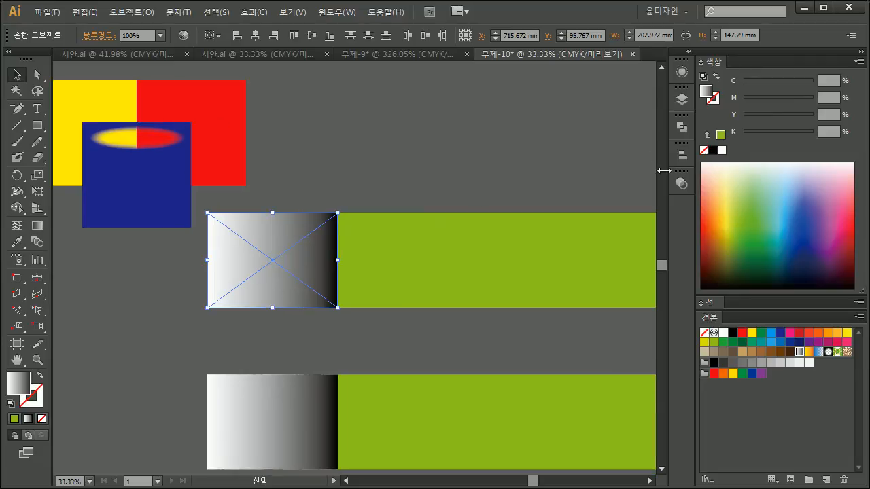
{"action": "left_click", "coordinate": [680, 184]}
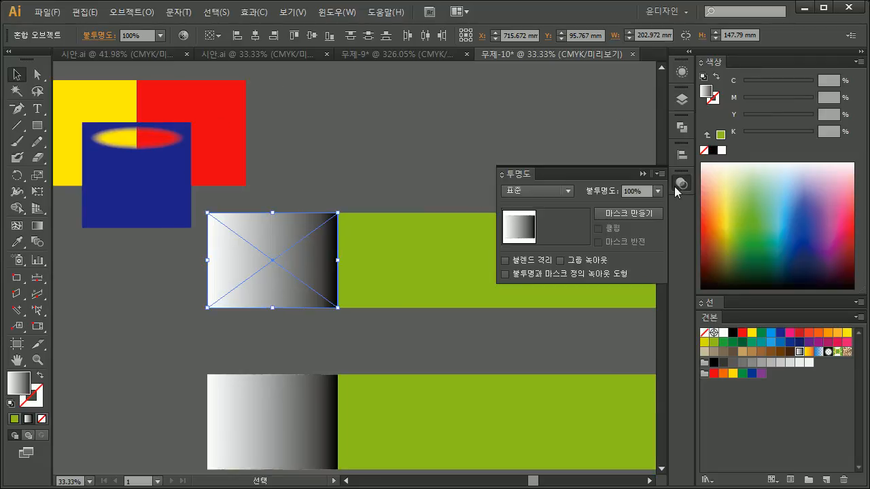
{"action": "left_click", "coordinate": [633, 213]}
{"action": "left_click", "coordinate": [344, 176]}
- Examine at close range how the masked photo fades into the green banner
{"action": "left_click_drag", "start_coordinate": [342, 169], "coordinate": [297, 129]}
{"action": "left_click_drag", "start_coordinate": [181, 159], "coordinate": [263, 275]}
{"action": "left_click_drag", "start_coordinate": [285, 271], "coordinate": [276, 299]}
{"action": "left_click_drag", "start_coordinate": [370, 381], "coordinate": [258, 320]}
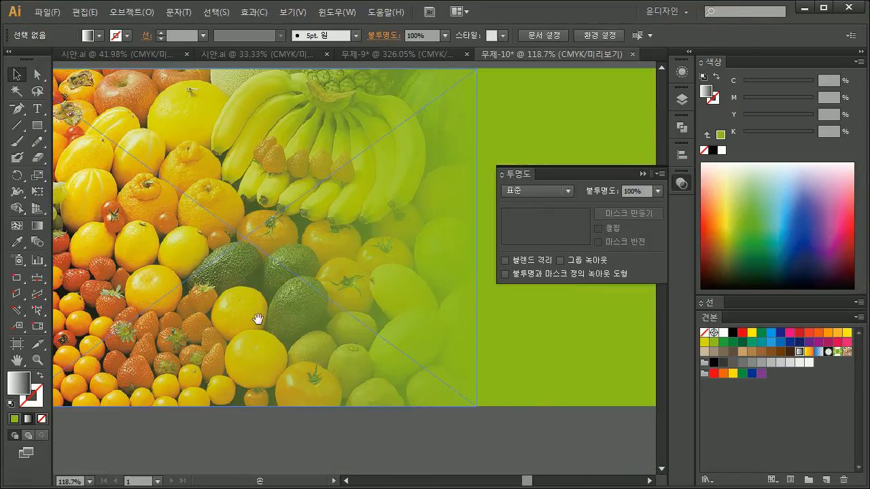
{"action": "key", "text": "ctrl+minus"}
{"action": "key", "text": "ctrl+minus"}
{"action": "key", "text": "ctrl+minus"}
{"action": "key", "text": "ctrl+minus"}
{"action": "key", "text": "ctrl+minus"}
{"action": "key", "text": "ctrl+minus"}
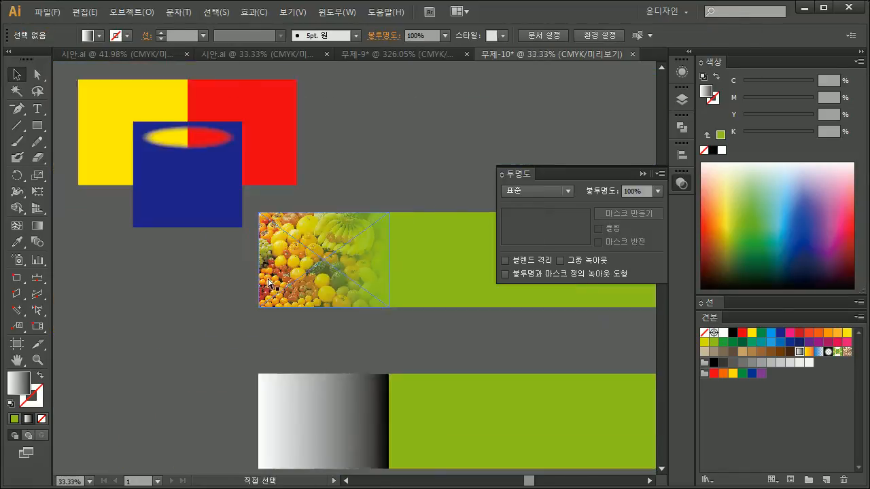
- Select the gradient rectangle on the lower banner copy and inspect its white-to-black gradient
{"action": "mouse_move", "coordinate": [293, 329]}
{"action": "left_mouse_down"}
{"action": "mouse_move", "coordinate": [272, 315]}
{"action": "mouse_move", "coordinate": [340, 360]}
{"action": "left_mouse_up"}
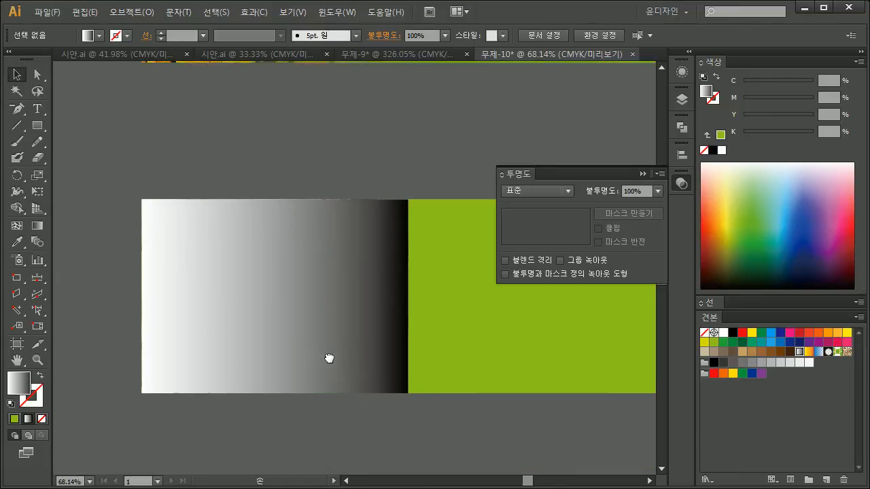
{"action": "left_click", "coordinate": [308, 293]}
{"action": "key", "text": "g"}
{"action": "key", "text": "v"}
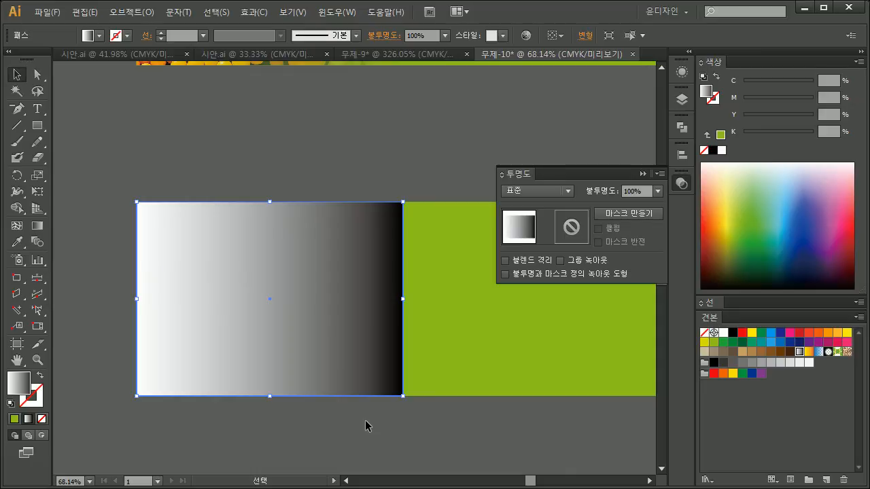
- Redraw the lower rectangle's white-to-black gradient so it starts near the middle and ends slightly beyond the right edge
{"action": "key", "text": "g"}
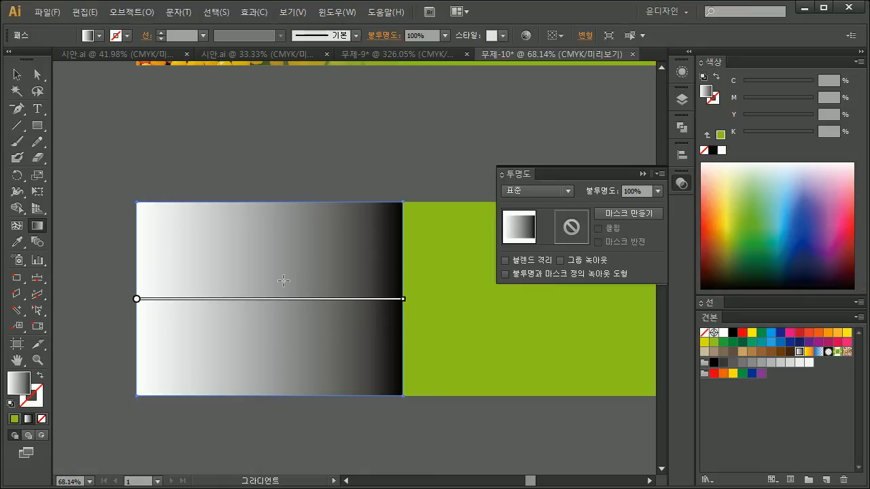
{"action": "left_click_drag", "start_coordinate": [282, 280], "coordinate": [396, 280]}
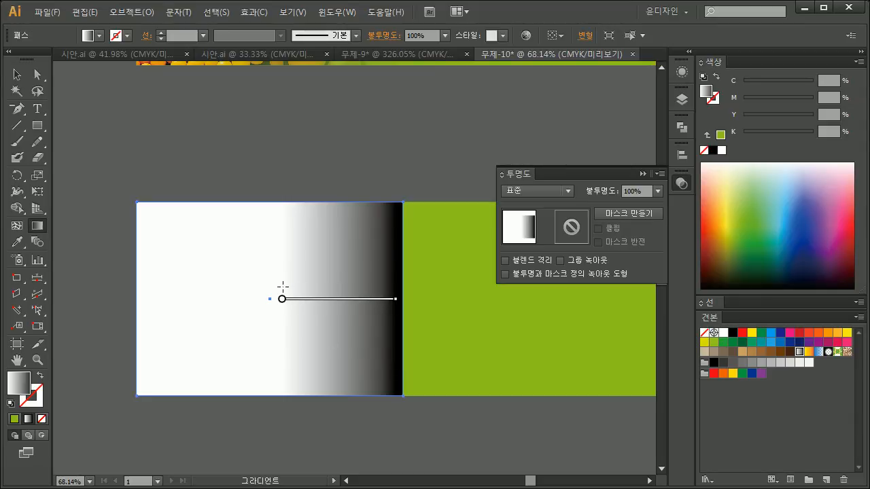
{"action": "left_click_drag", "start_coordinate": [297, 288], "coordinate": [391, 288]}
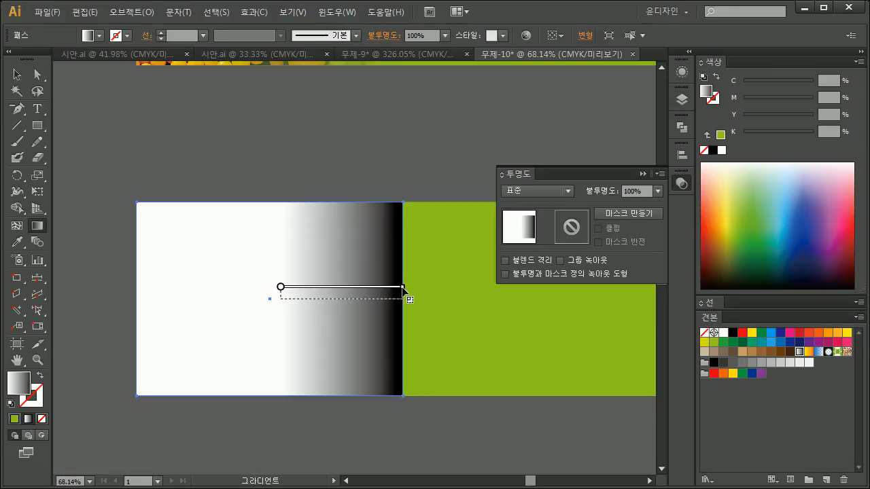
{"action": "left_click_drag", "start_coordinate": [412, 287], "coordinate": [416, 312]}
{"action": "key", "text": "ctrl+space"}
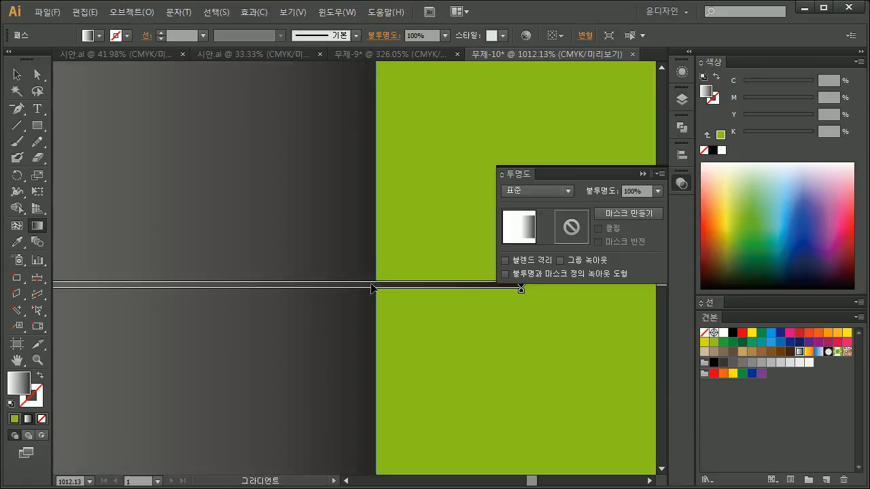
{"action": "key", "text": "ctrl+minus"}
{"action": "key", "text": "ctrl+minus"}
{"action": "key", "text": "ctrl+minus"}
{"action": "key", "text": "ctrl+minus"}
{"action": "key", "text": "ctrl+minus"}
{"action": "key", "text": "ctrl+minus"}
{"action": "key", "text": "ctrl+minus"}
{"action": "key", "text": "ctrl+minus"}
{"action": "key", "text": "ctrl+minus"}
{"action": "key", "text": "ctrl+minus"}
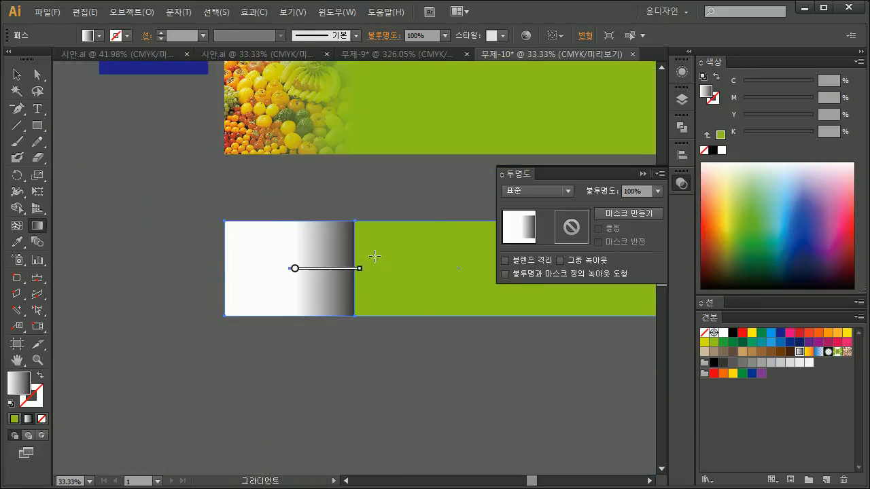
- Make an opacity mask from the lower photo and the gradient rectangle covering it
{"action": "key", "text": "v"}
{"action": "left_click_drag", "start_coordinate": [367, 356], "coordinate": [288, 267]}
{"action": "key", "text": "space"}
{"action": "left_click_drag", "start_coordinate": [341, 291], "coordinate": [289, 270]}
{"action": "left_click_drag", "start_coordinate": [348, 324], "coordinate": [354, 250]}
{"action": "left_click", "coordinate": [648, 215]}
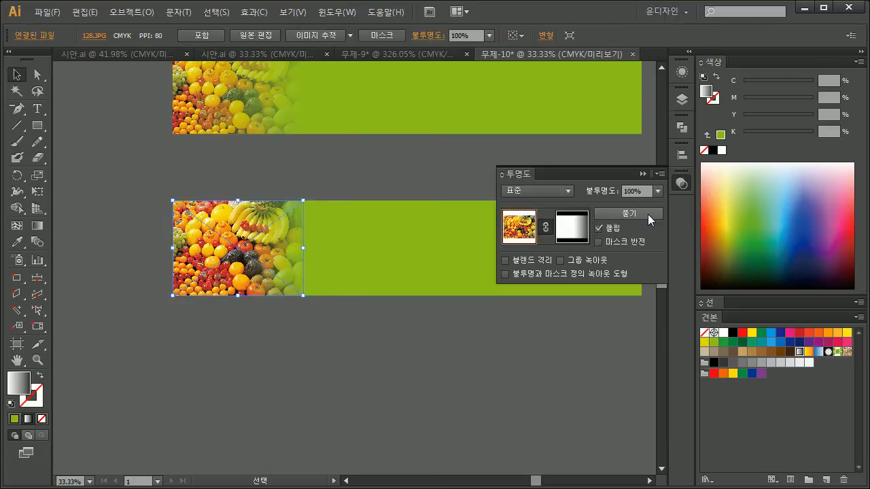
- Examine at close range how the lower photo's masked right edge meets the green banner
{"action": "left_click", "coordinate": [330, 315]}
{"action": "key", "text": "ctrl+space"}
{"action": "left_click_drag", "start_coordinate": [329, 312], "coordinate": [229, 213]}
{"action": "key", "text": "space"}
{"action": "left_click_drag", "start_coordinate": [332, 283], "coordinate": [189, 342]}
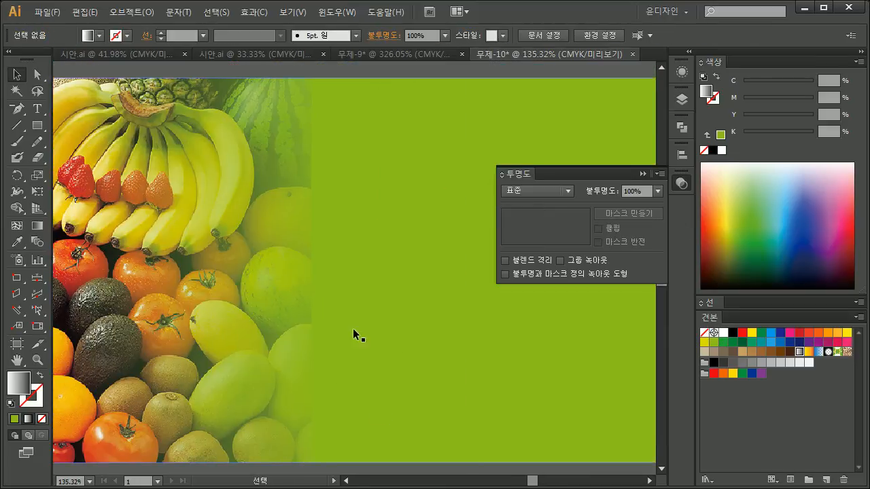
{"action": "key", "text": "ctrl+space"}
{"action": "left_click_drag", "start_coordinate": [390, 241], "coordinate": [248, 59]}
{"action": "key", "text": "space"}
{"action": "left_click_drag", "start_coordinate": [320, 281], "coordinate": [255, 226]}
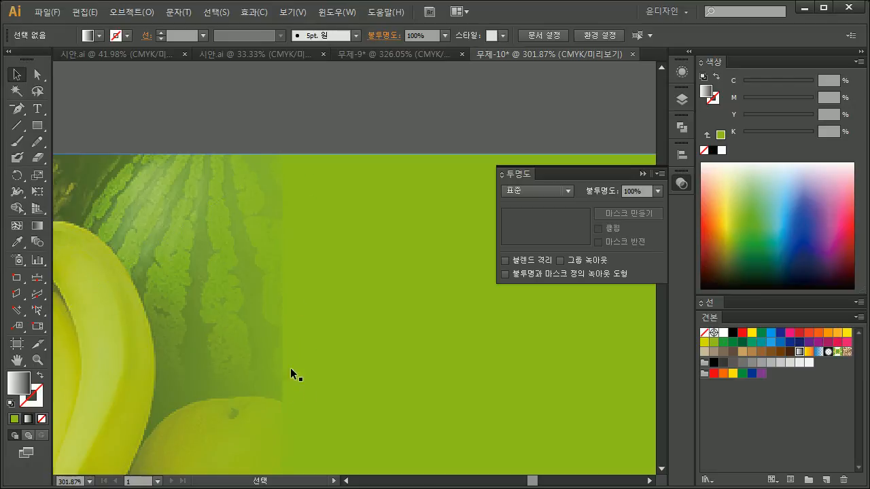
{"action": "key", "text": "space"}
{"action": "left_click_drag", "start_coordinate": [286, 355], "coordinate": [278, 236]}
{"action": "key", "text": "space"}
{"action": "left_click_drag", "start_coordinate": [307, 301], "coordinate": [354, 286]}
{"action": "key", "text": "ctrl+minus"}
{"action": "key", "text": "ctrl+minus"}
{"action": "key", "text": "ctrl+minus"}
{"action": "key", "text": "ctrl+minus"}
{"action": "key", "text": "ctrl+minus"}
{"action": "key", "text": "ctrl+minus"}
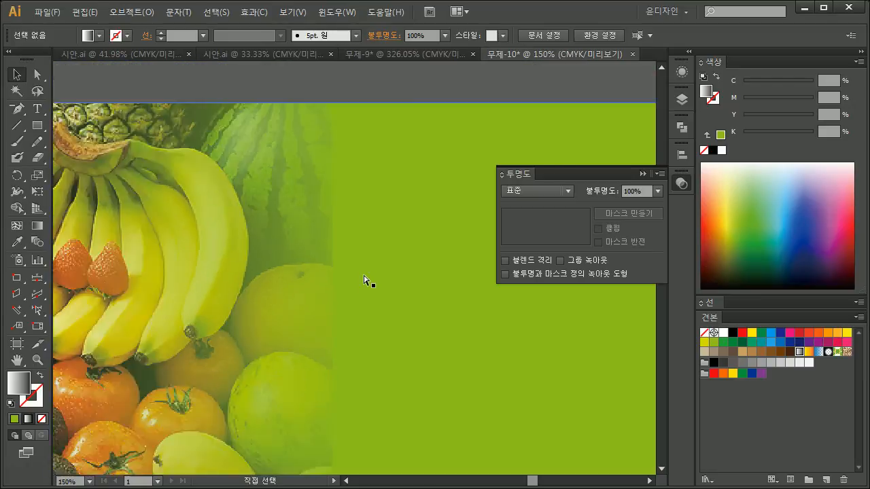
- Undo the lower opacity mask and gradient extension, and redraw a shorter gradient ending just inside the rectangle's right edge
{"action": "key", "text": "ctrl+z"}
{"action": "key", "text": "ctrl+z"}
{"action": "left_click", "coordinate": [357, 408]}
{"action": "key", "text": "ctrl+space"}
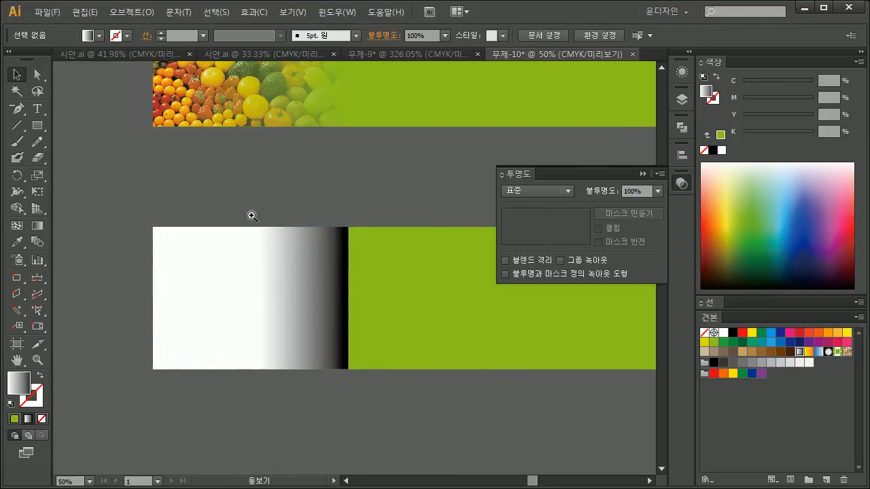
{"action": "left_click_drag", "start_coordinate": [167, 220], "coordinate": [452, 349]}
{"action": "left_click", "coordinate": [318, 310]}
{"action": "key", "text": "g"}
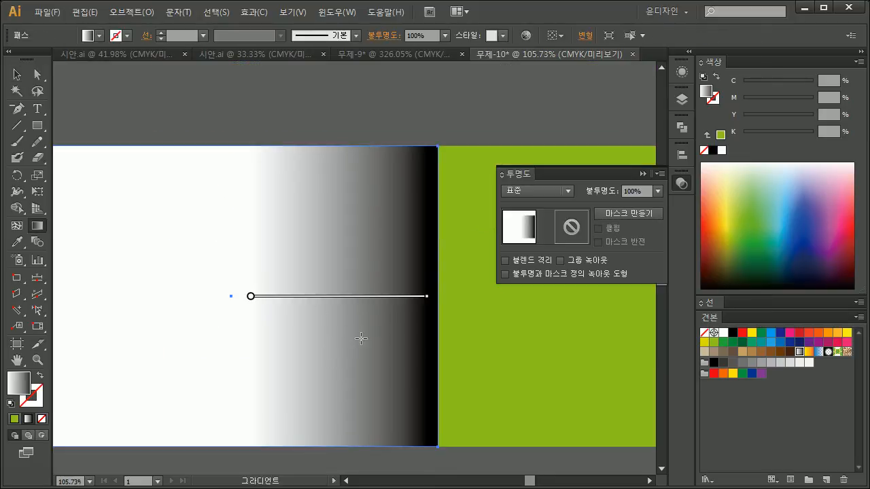
{"action": "mouse_move", "coordinate": [298, 342]}
{"action": "left_mouse_down"}
{"action": "mouse_move", "coordinate": [441, 343]}
{"action": "mouse_move", "coordinate": [432, 343]}
{"action": "left_mouse_up"}
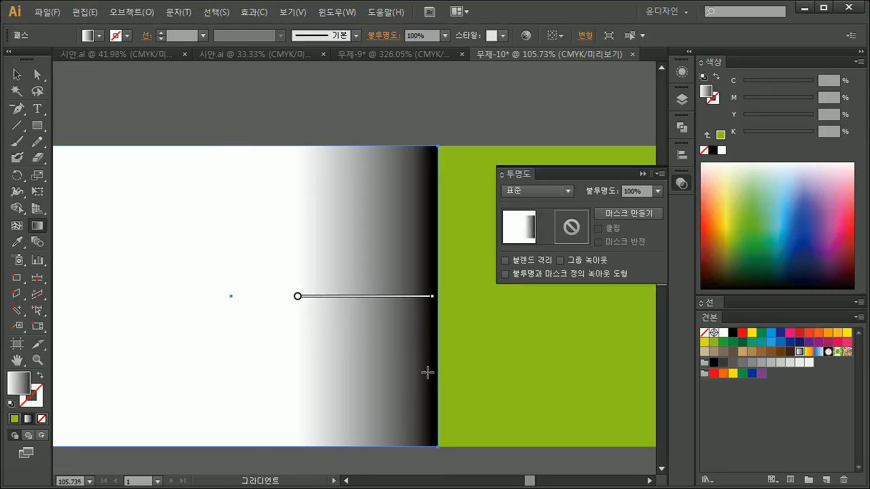
- Select the lower photo together with its gradient rectangle and make an opacity mask from them
{"action": "key", "text": "ctrl+1"}
{"action": "key", "text": "v"}
{"action": "key", "text": "ctrl+minus"}
{"action": "key", "text": "ctrl+minus"}
{"action": "key", "text": "v"}
{"action": "left_click", "coordinate": [390, 353]}
{"action": "left_click_drag", "start_coordinate": [433, 319], "coordinate": [351, 222]}
{"action": "right_click", "coordinate": [349, 218]}
{"action": "left_click", "coordinate": [633, 216]}
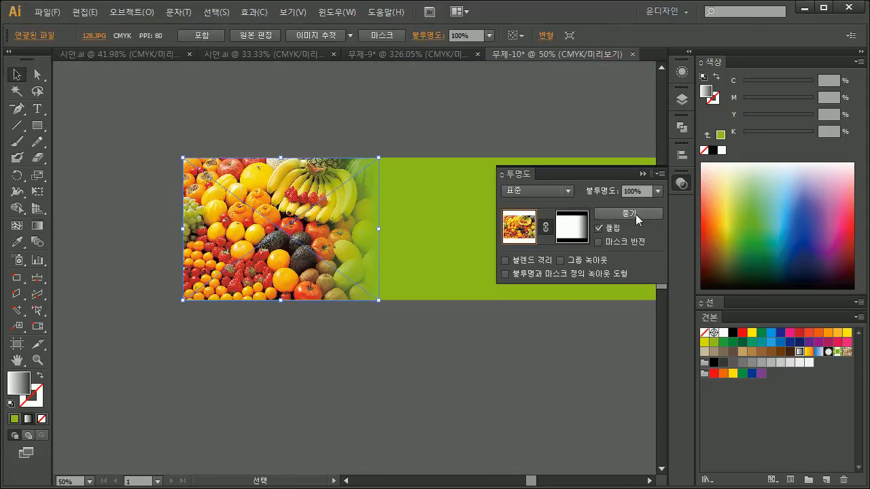
- Examine at close range how the lower photo fades into the banner, and compare it with the upper banner
{"action": "left_click", "coordinate": [363, 337]}
{"action": "key", "text": "ctrl+space"}
{"action": "left_click_drag", "start_coordinate": [349, 187], "coordinate": [411, 262]}
{"action": "key", "text": "space"}
{"action": "left_click_drag", "start_coordinate": [279, 281], "coordinate": [224, 354]}
{"action": "left_click_drag", "start_coordinate": [259, 242], "coordinate": [213, 253]}
{"action": "key", "text": "ctrl+space"}
{"action": "key", "text": "space"}
{"action": "left_click_drag", "start_coordinate": [278, 323], "coordinate": [212, 341]}
{"action": "key", "text": "ctrl+minus"}
{"action": "key", "text": "ctrl+minus"}
{"action": "key", "text": "ctrl+minus"}
{"action": "key", "text": "ctrl+minus"}
{"action": "key", "text": "ctrl+minus"}
{"action": "key", "text": "ctrl+minus"}
{"action": "key", "text": "ctrl+minus"}
{"action": "key", "text": "ctrl+minus"}
{"action": "key", "text": "ctrl+minus"}
{"action": "key", "text": "ctrl+minus"}
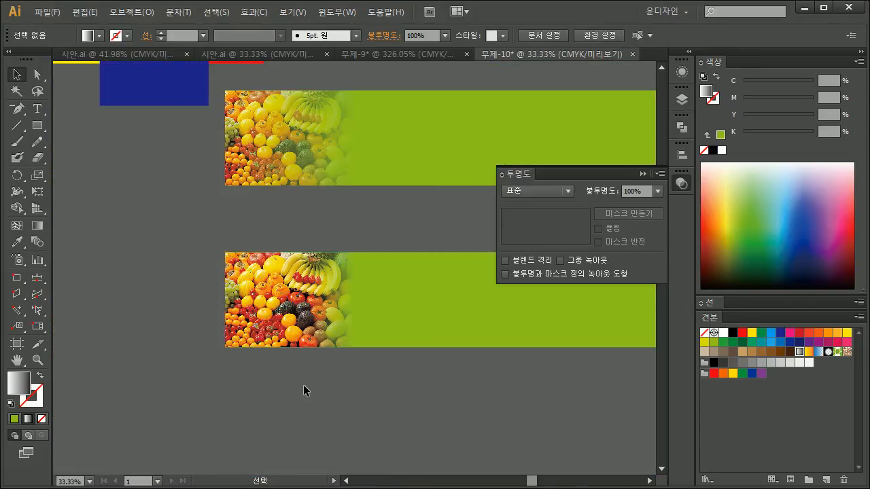
- Select the masked photo on the lower banner and release its opacity mask
{"action": "key", "text": "space"}
{"action": "left_click_drag", "start_coordinate": [331, 372], "coordinate": [261, 378]}
{"action": "key", "text": "ctrl+minus"}
{"action": "key", "text": "minus"}
{"action": "key", "text": "v"}
{"action": "left_click", "coordinate": [270, 297]}
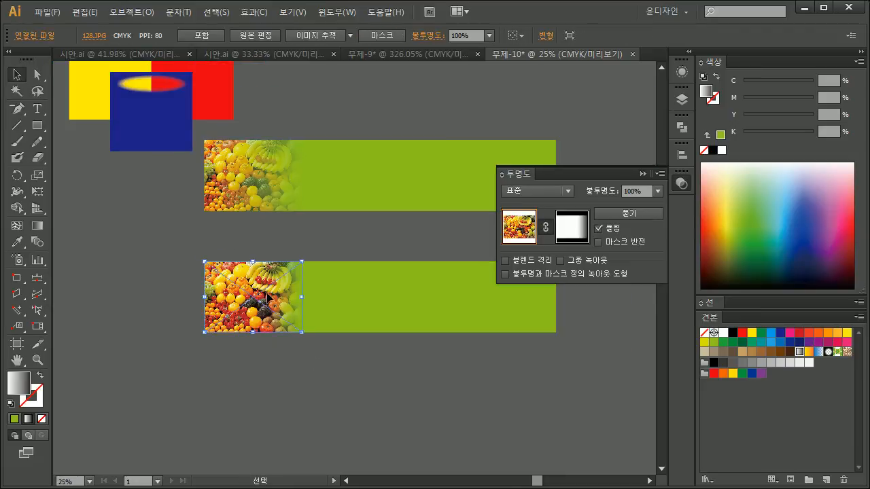
{"action": "right_click", "coordinate": [262, 294]}
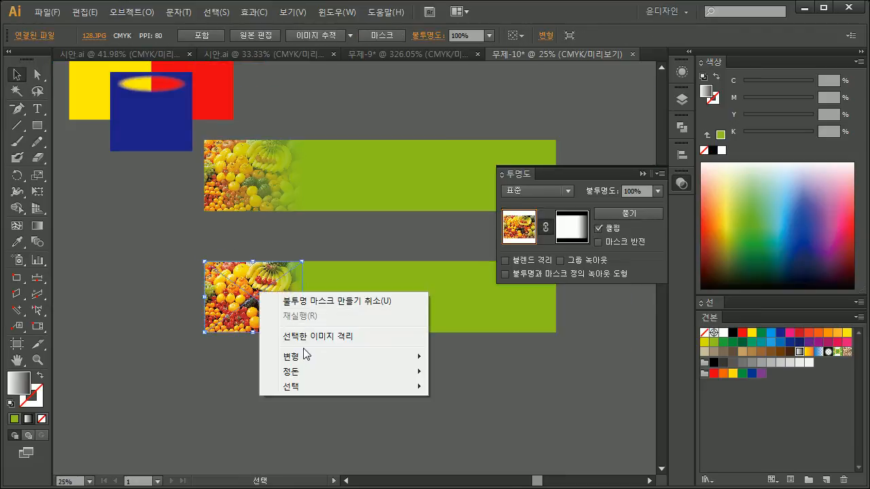
{"action": "left_click", "coordinate": [625, 215]}
{"action": "left_click", "coordinate": [305, 405]}
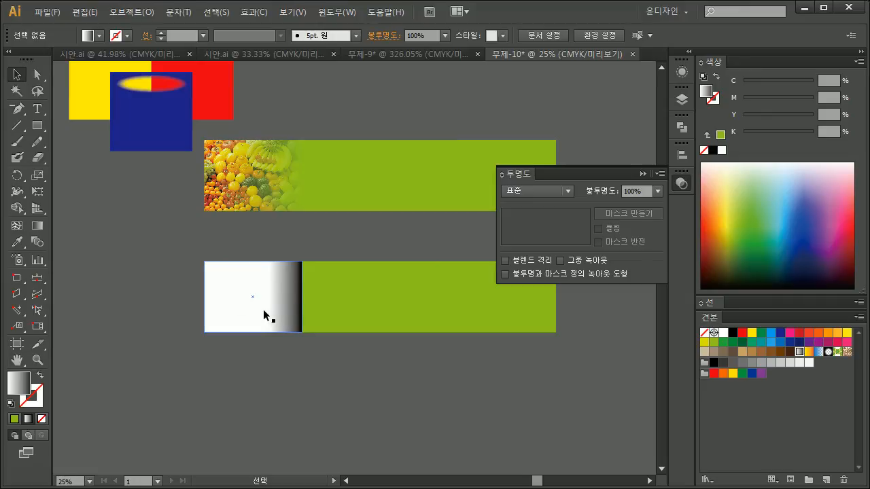
- Move the released gradient rectangle off the lower photo, and undo the move
{"action": "left_click_drag", "start_coordinate": [278, 314], "coordinate": [200, 341]}
{"action": "key", "text": "ctrl+z"}
{"action": "left_click", "coordinate": [326, 377]}
{"action": "key", "text": "space"}
{"action": "left_click_drag", "start_coordinate": [159, 165], "coordinate": [166, 198]}
{"action": "left_click_drag", "start_coordinate": [259, 326], "coordinate": [246, 274]}
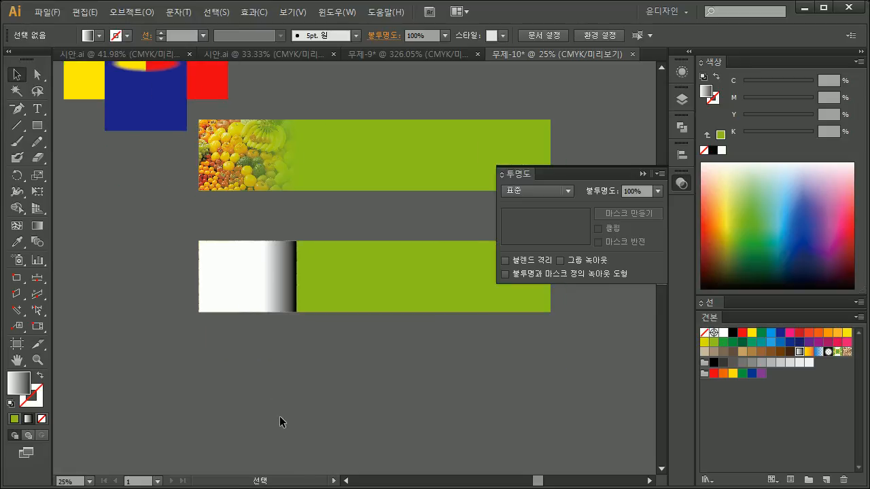
- Switch to the file browser, go up to the 아름다운요리 folder and open 114 칼국수 > 640
{"action": "key", "text": "alt+Tab"}
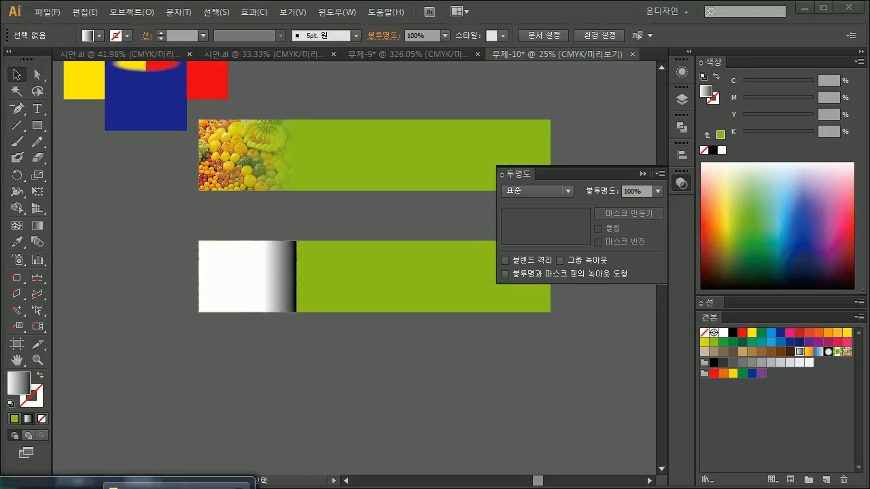
{"action": "left_click_drag", "start_coordinate": [520, 44], "coordinate": [358, 54]}
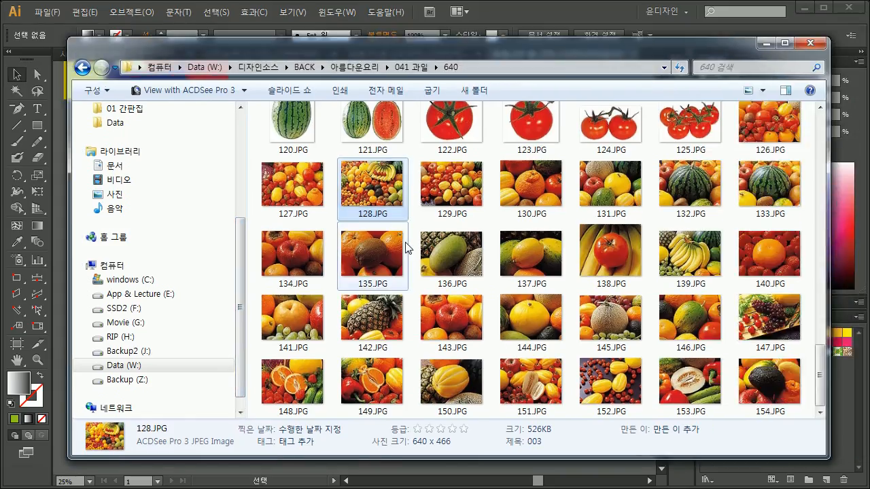
{"action": "key", "text": "BackSpace"}
{"action": "key", "text": "BackSpace"}
{"action": "scroll", "coordinate": [320, 309], "scroll_direction": "down", "scroll_amount": 13}
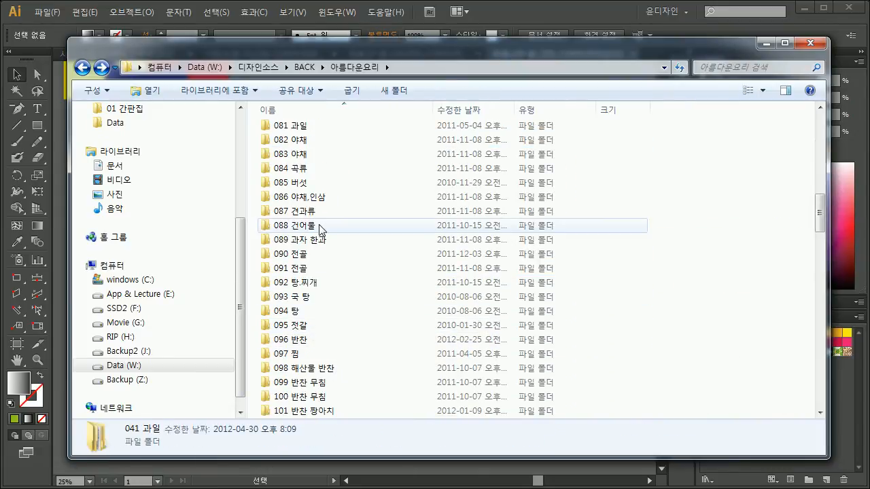
{"action": "scroll", "coordinate": [324, 351], "scroll_direction": "down", "scroll_amount": 4}
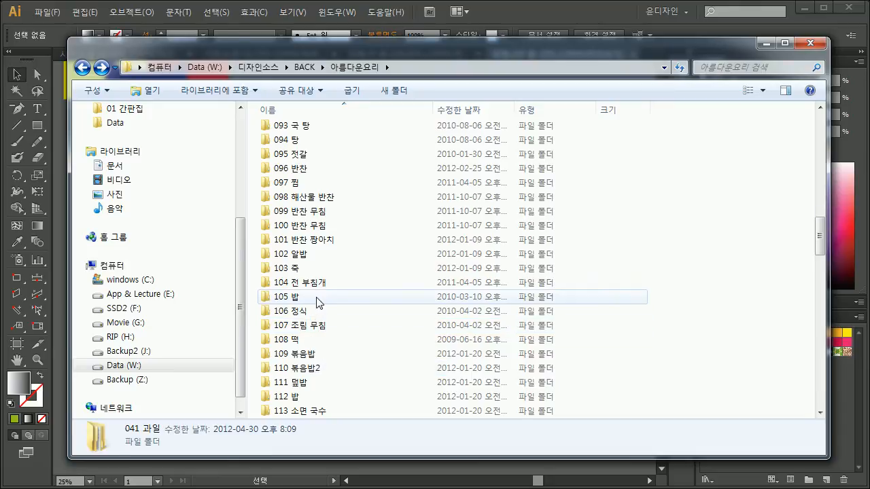
{"action": "scroll", "coordinate": [325, 340], "scroll_direction": "down", "scroll_amount": 2}
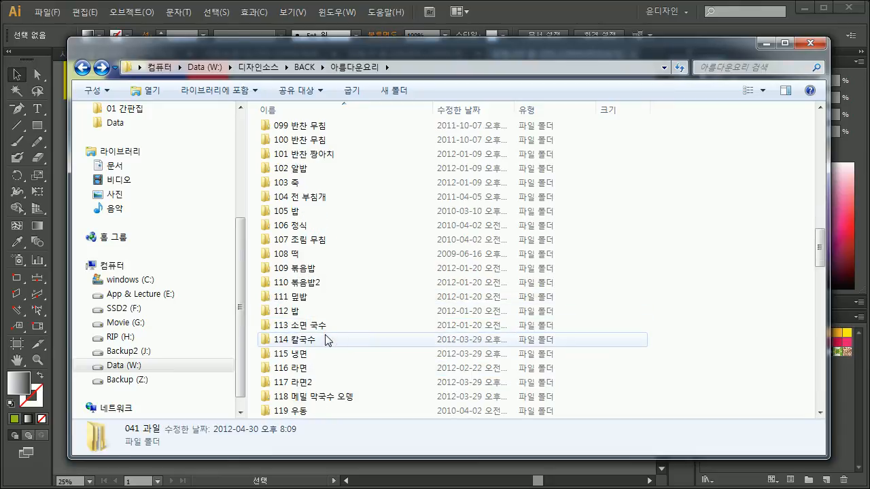
{"action": "double_click", "coordinate": [327, 340]}
{"action": "double_click", "coordinate": [289, 135]}
- Find the noodle pot photo 485025.JPG in the folder and place it in the Illustrator document
{"action": "scroll", "coordinate": [518, 322], "scroll_direction": "down", "scroll_amount": 5}
{"action": "scroll", "coordinate": [519, 323], "scroll_direction": "down", "scroll_amount": 4}
{"action": "scroll", "coordinate": [573, 322], "scroll_direction": "up", "scroll_amount": 3}
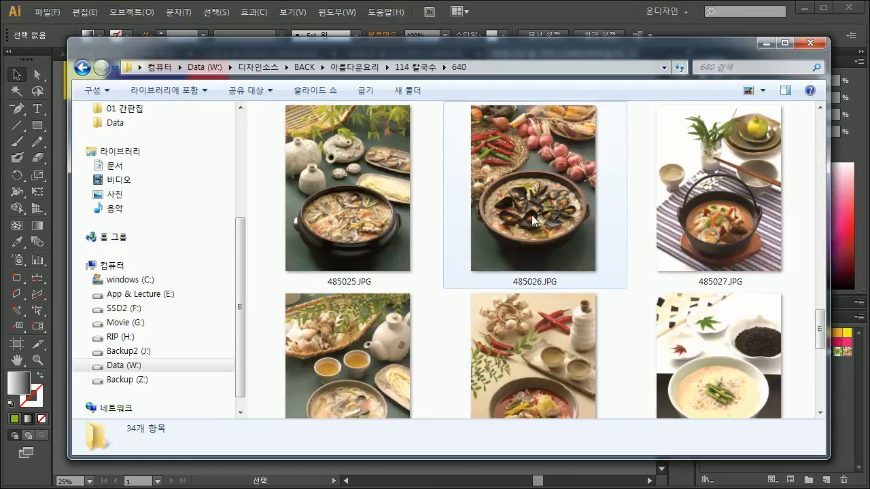
{"action": "left_click", "coordinate": [531, 254]}
{"action": "left_click", "coordinate": [360, 230]}
{"action": "left_click_drag", "start_coordinate": [415, 52], "coordinate": [678, 61]}
{"action": "left_click_drag", "start_coordinate": [627, 219], "coordinate": [294, 386]}
- Delete the objects left over from the earlier mask examples
{"action": "left_click_drag", "start_coordinate": [261, 294], "coordinate": [166, 273]}
{"action": "key", "text": "Delete"}
{"action": "left_click_drag", "start_coordinate": [242, 273], "coordinate": [158, 254]}
{"action": "key", "text": "Delete"}
{"action": "mouse_move", "coordinate": [323, 292]}
{"action": "left_mouse_down"}
{"action": "mouse_move", "coordinate": [289, 221]}
{"action": "mouse_move", "coordinate": [242, 166]}
{"action": "mouse_move", "coordinate": [219, 213]}
{"action": "mouse_move", "coordinate": [393, 272]}
{"action": "left_mouse_up"}
{"action": "key", "text": "Delete"}
{"action": "key", "text": "Delete"}
- Position the noodle pot photo over a plain green rectangle, collapse the transparency settings and deselect everything
{"action": "key", "text": "m"}
{"action": "key", "text": "v"}
{"action": "mouse_move", "coordinate": [299, 378]}
{"action": "left_mouse_down"}
{"action": "mouse_move", "coordinate": [257, 254]}
{"action": "mouse_move", "coordinate": [317, 171]}
{"action": "mouse_move", "coordinate": [313, 182]}
{"action": "left_mouse_up"}
{"action": "left_click", "coordinate": [378, 328]}
{"action": "left_click_drag", "start_coordinate": [289, 305], "coordinate": [309, 273]}
{"action": "left_click_drag", "start_coordinate": [340, 331], "coordinate": [184, 189]}
{"action": "left_click_drag", "start_coordinate": [276, 333], "coordinate": [149, 338]}
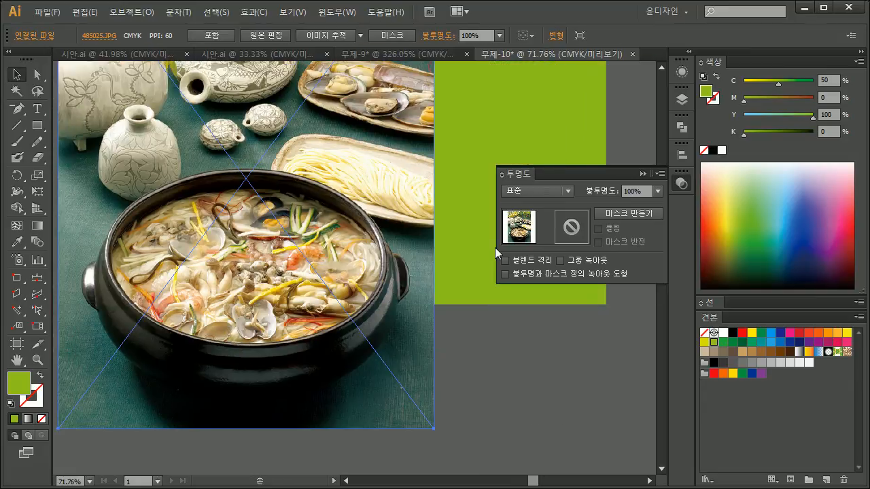
{"action": "left_click", "coordinate": [642, 175]}
{"action": "left_click_drag", "start_coordinate": [427, 304], "coordinate": [475, 284]}
{"action": "left_click_drag", "start_coordinate": [368, 312], "coordinate": [408, 354]}
{"action": "left_click_drag", "start_coordinate": [409, 352], "coordinate": [394, 394]}
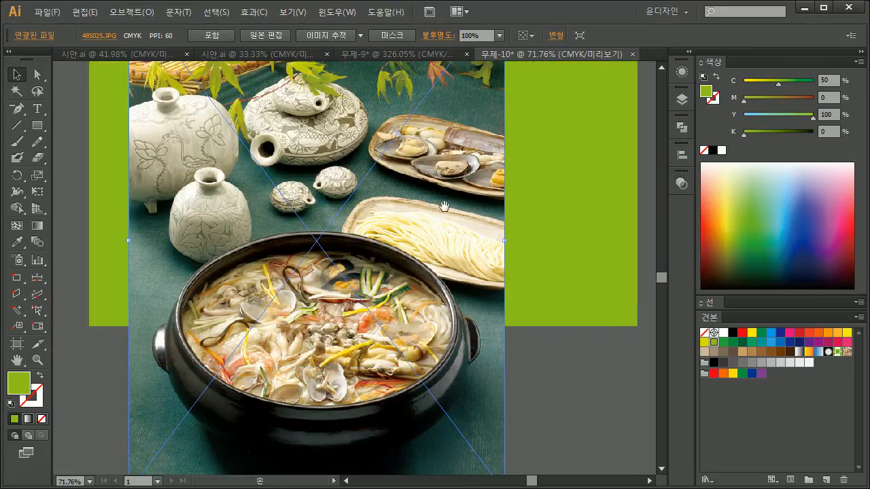
{"action": "left_click_drag", "start_coordinate": [379, 247], "coordinate": [380, 197]}
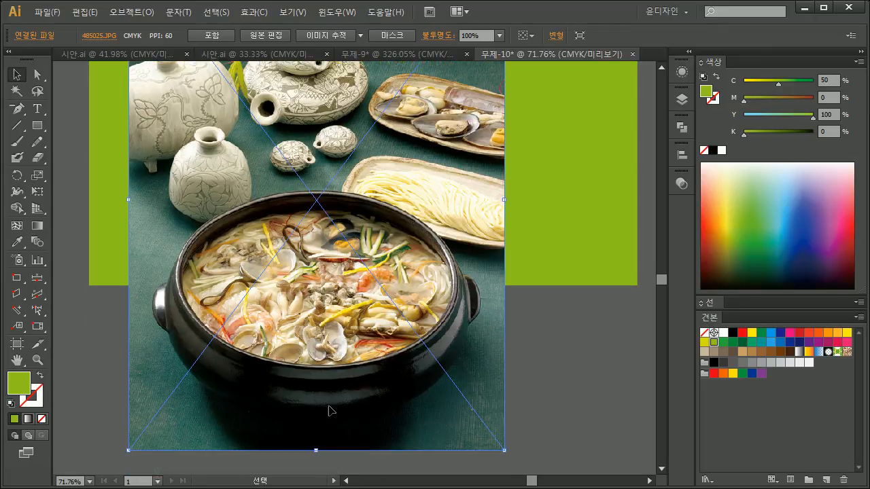
{"action": "left_click", "coordinate": [554, 396]}
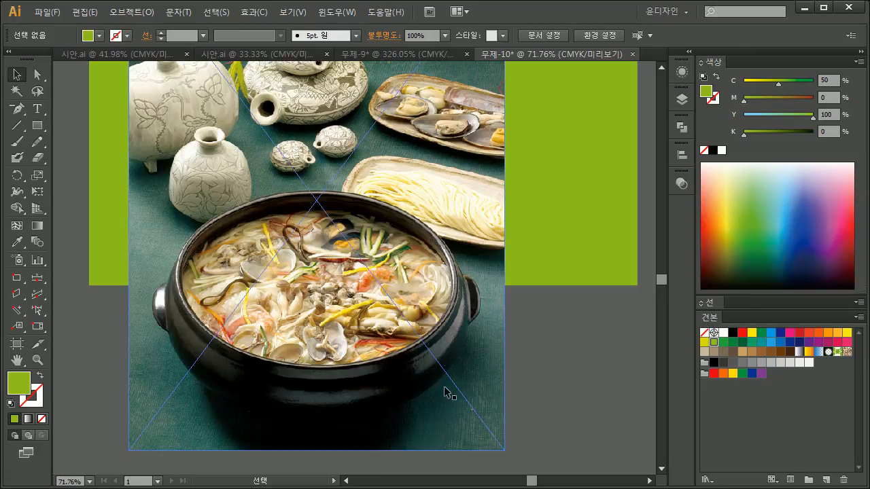
- Trace the pot's outline, including both side handles, with the Pen tool as a closed green shape
{"action": "left_click_drag", "start_coordinate": [16, 108], "coordinate": [81, 115]}
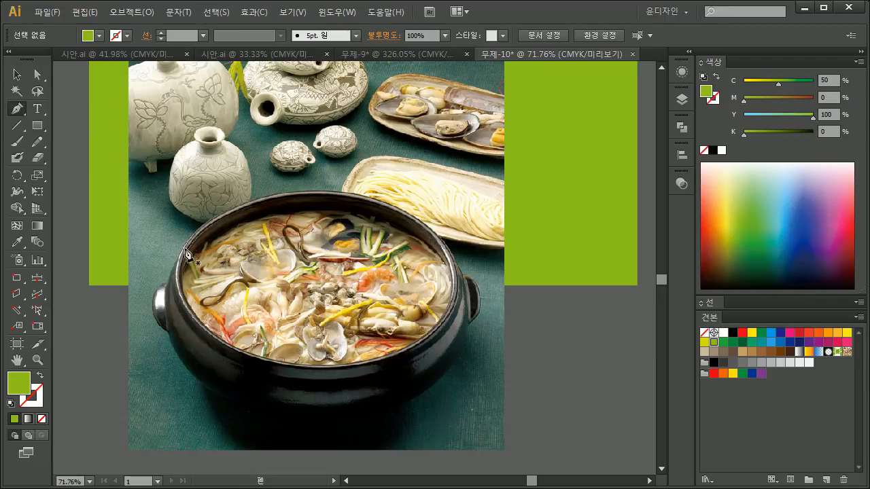
{"action": "left_click", "coordinate": [168, 282]}
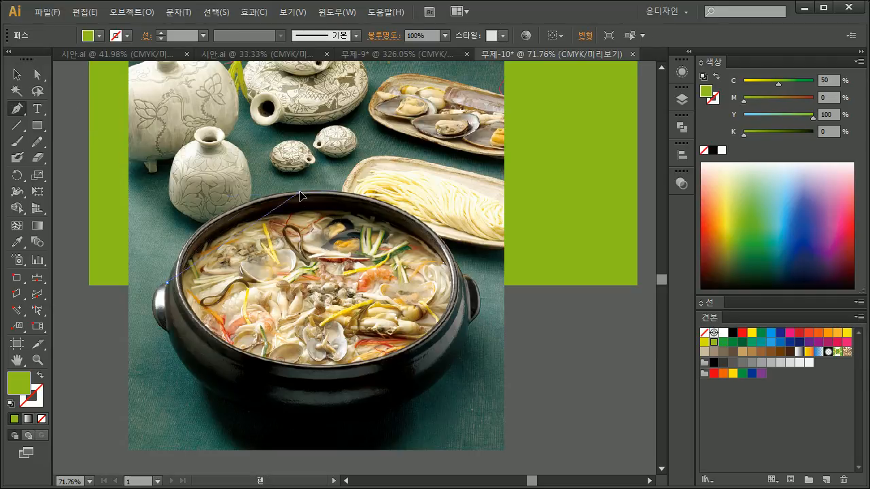
{"action": "left_click_drag", "start_coordinate": [421, 192], "coordinate": [422, 192]}
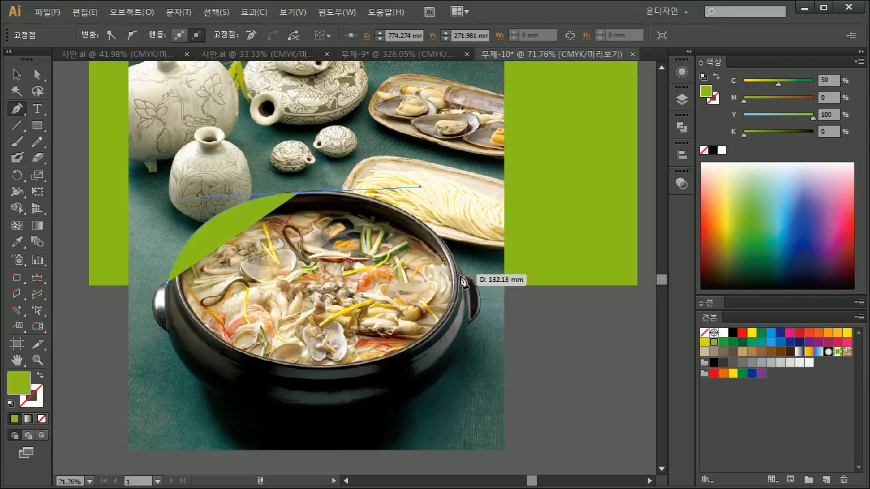
{"action": "left_click_drag", "start_coordinate": [463, 278], "coordinate": [180, 425]}
{"action": "left_click", "coordinate": [167, 332]}
{"action": "left_click_drag", "start_coordinate": [162, 304], "coordinate": [154, 281]}
{"action": "left_click_drag", "start_coordinate": [167, 282], "coordinate": [168, 293]}
- Adjust the direction handle of the traced shape's top anchor so the curve follows the pot's upper right rim
{"action": "key", "text": "space"}
{"action": "left_click_drag", "start_coordinate": [327, 356], "coordinate": [283, 353]}
{"action": "key", "text": "v"}
{"action": "key", "text": "a"}
{"action": "left_click_drag", "start_coordinate": [259, 197], "coordinate": [385, 185]}
{"action": "key", "text": "ctrl+z"}
{"action": "left_click", "coordinate": [270, 194]}
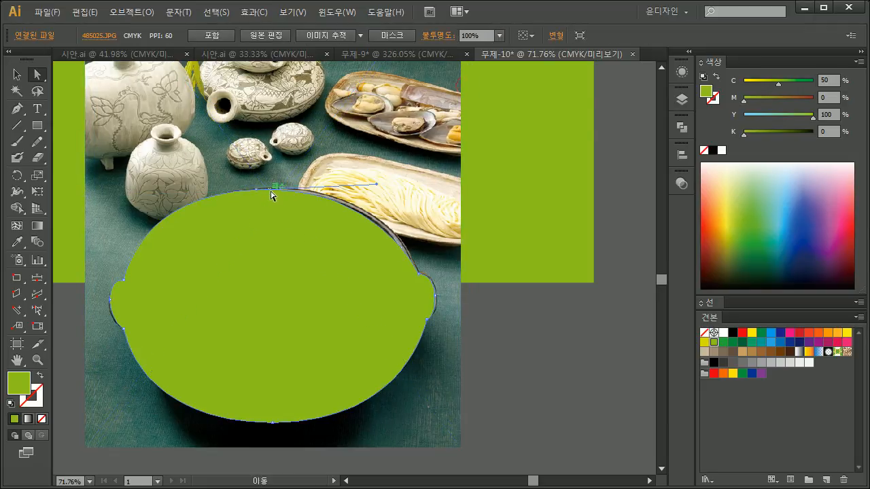
{"action": "left_click_drag", "start_coordinate": [257, 194], "coordinate": [387, 182]}
{"action": "key", "text": "v"}
{"action": "left_click_drag", "start_coordinate": [511, 329], "coordinate": [518, 329]}
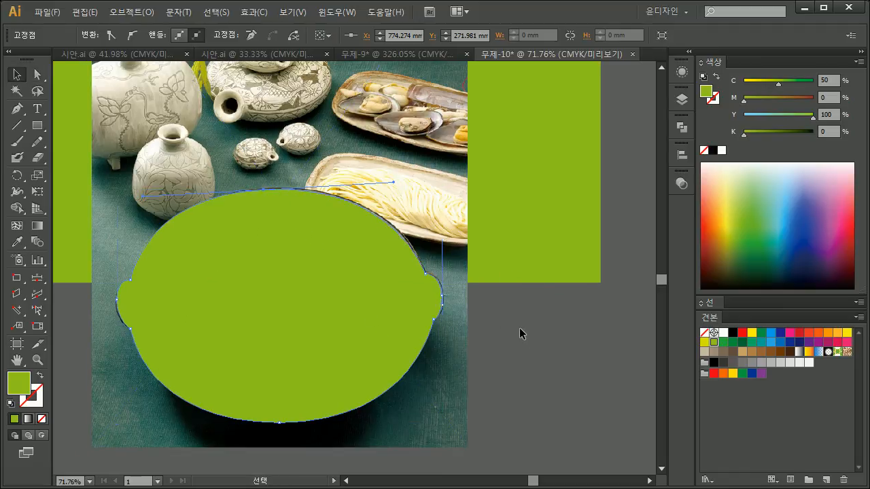
{"action": "left_click", "coordinate": [522, 334]}
- Select the traced pot shape and change its fill from green to white
{"action": "key", "text": "ctrl+minus"}
{"action": "key", "text": "ctrl+minus"}
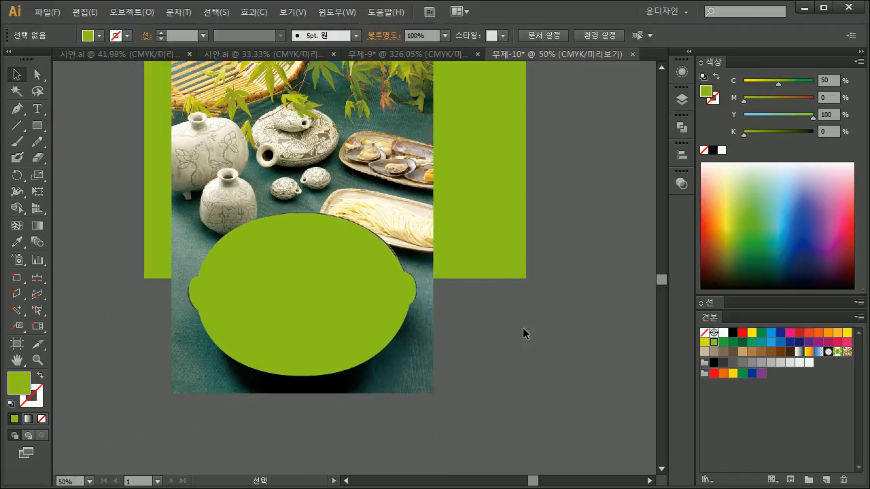
{"action": "left_click", "coordinate": [319, 337]}
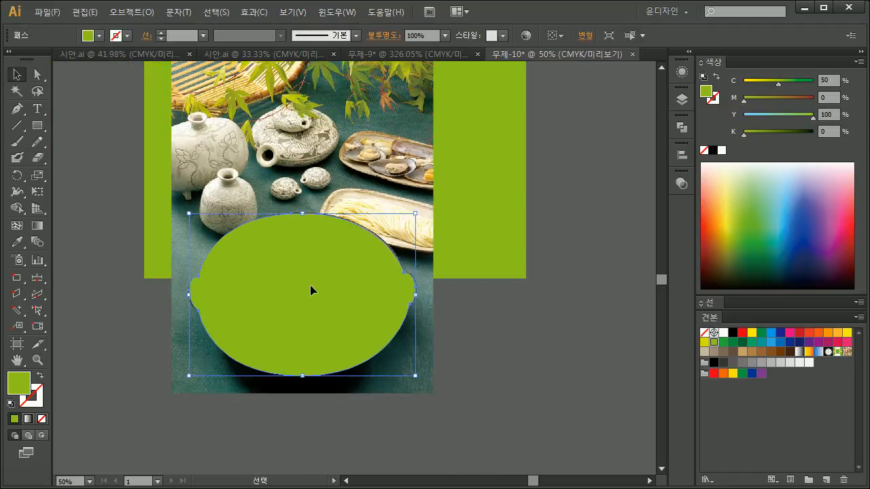
{"action": "left_click", "coordinate": [733, 333]}
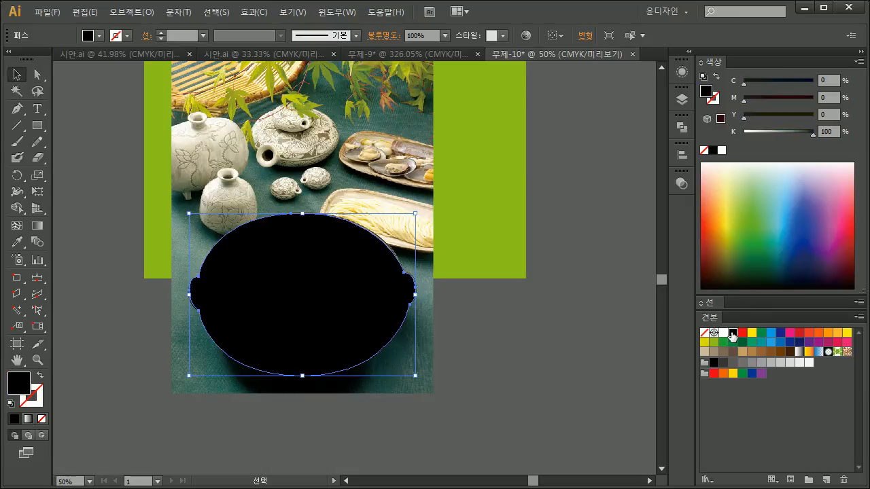
{"action": "left_click", "coordinate": [714, 340]}
{"action": "left_click", "coordinate": [724, 332]}
{"action": "key", "text": "space"}
{"action": "left_click_drag", "start_coordinate": [489, 340], "coordinate": [506, 394]}
{"action": "key", "text": "space"}
{"action": "left_click_drag", "start_coordinate": [351, 312], "coordinate": [342, 290]}
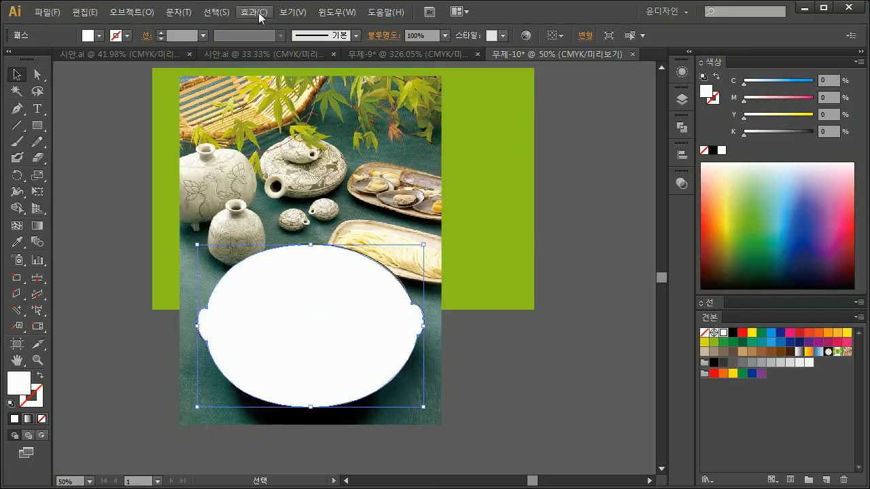
- Apply a Feather effect with a 9 mm radius to the white pot shape, with preview enabled, and deselect it
{"action": "left_click", "coordinate": [255, 12]}
{"action": "mouse_move", "coordinate": [280, 156]}
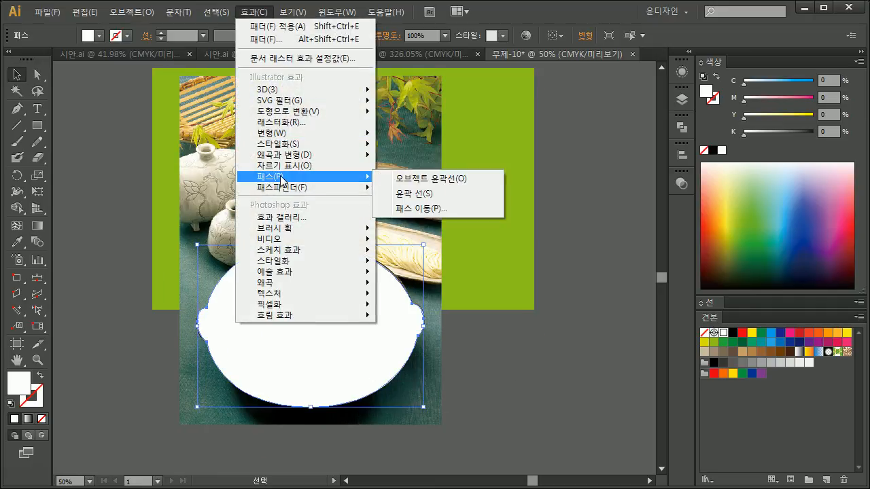
{"action": "left_click", "coordinate": [415, 220]}
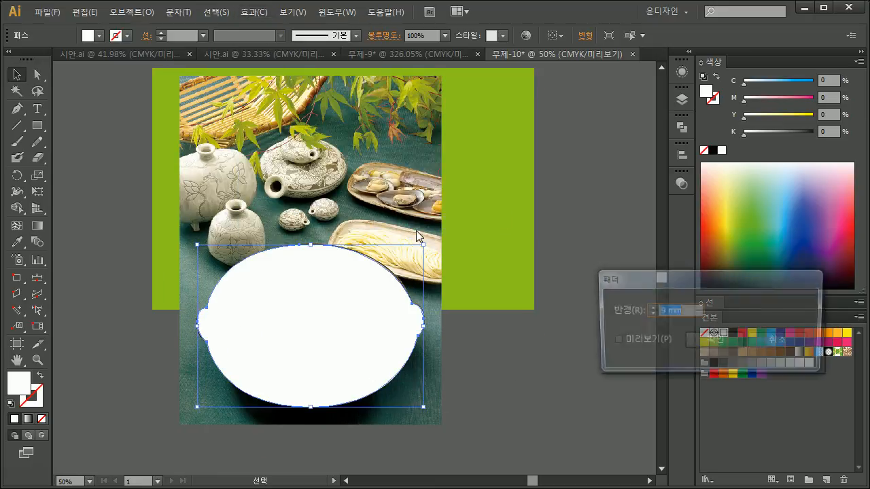
{"action": "left_click", "coordinate": [637, 342]}
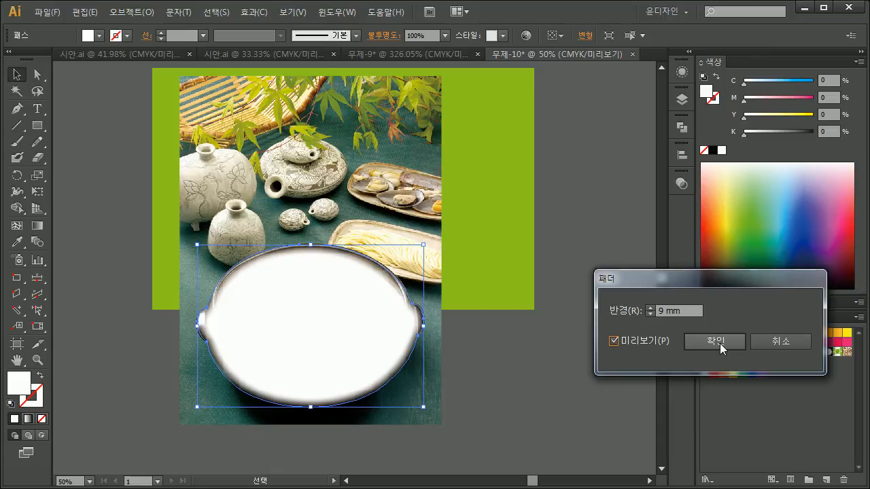
{"action": "left_click", "coordinate": [621, 316]}
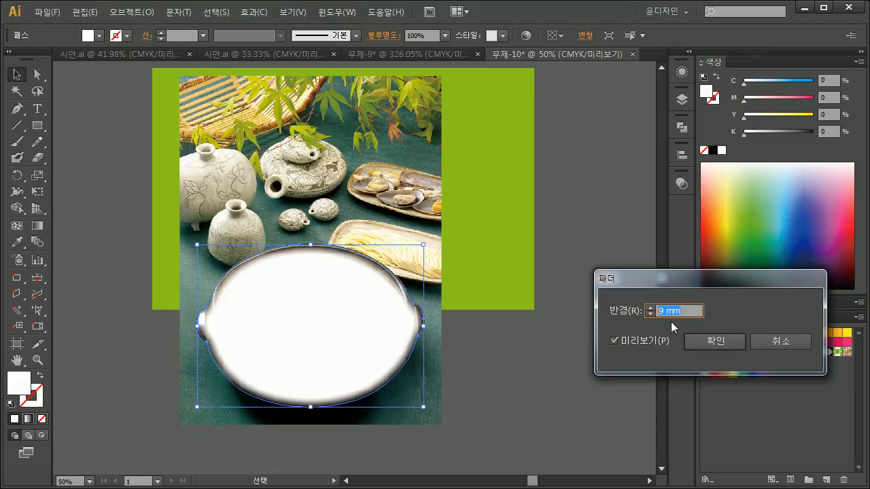
{"action": "left_click", "coordinate": [728, 345]}
{"action": "left_click", "coordinate": [503, 430]}
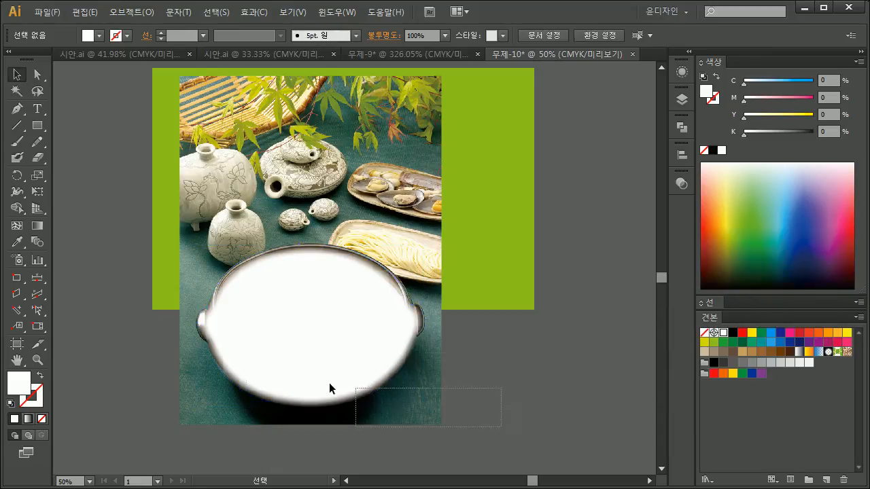
- Select the feathered white shape together with the food photo and make an opacity mask from them
{"action": "left_click_drag", "start_coordinate": [500, 430], "coordinate": [318, 348]}
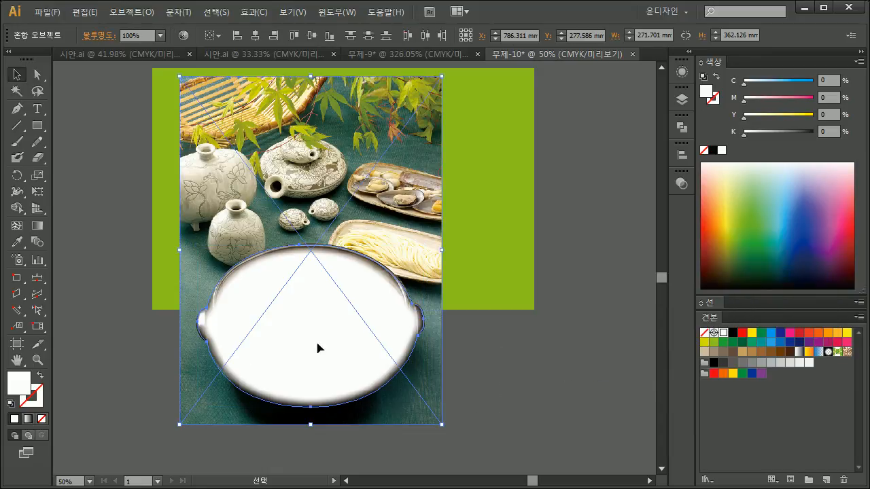
{"action": "left_click", "coordinate": [682, 184]}
{"action": "left_click", "coordinate": [627, 214]}
{"action": "key", "text": "space"}
{"action": "left_click_drag", "start_coordinate": [501, 363], "coordinate": [517, 404]}
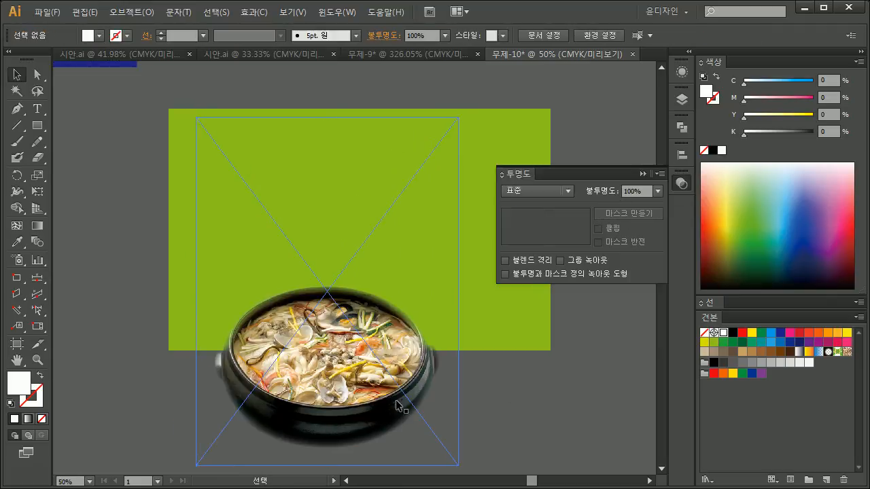
- Move the masked pot fully onto the green rectangle and deselect it
{"action": "left_click_drag", "start_coordinate": [373, 392], "coordinate": [335, 296]}
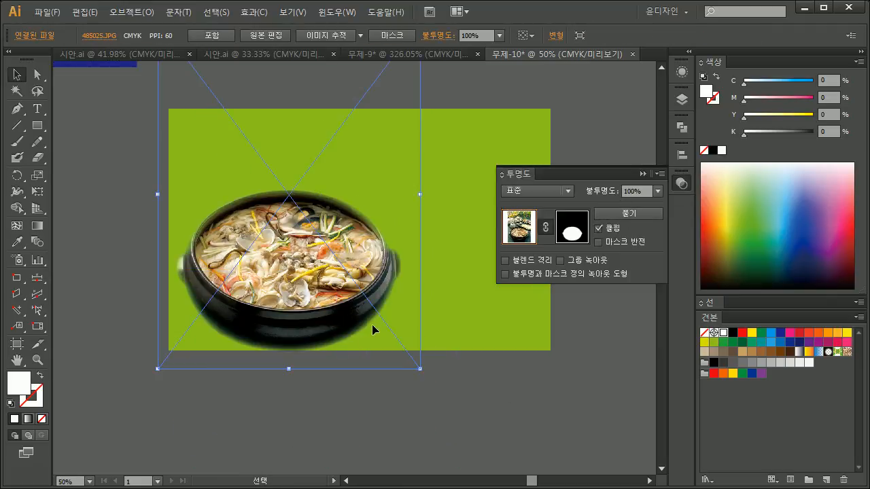
{"action": "left_click", "coordinate": [435, 380]}
{"action": "scroll", "coordinate": [270, 294], "scroll_direction": "up", "scroll_amount": 3}
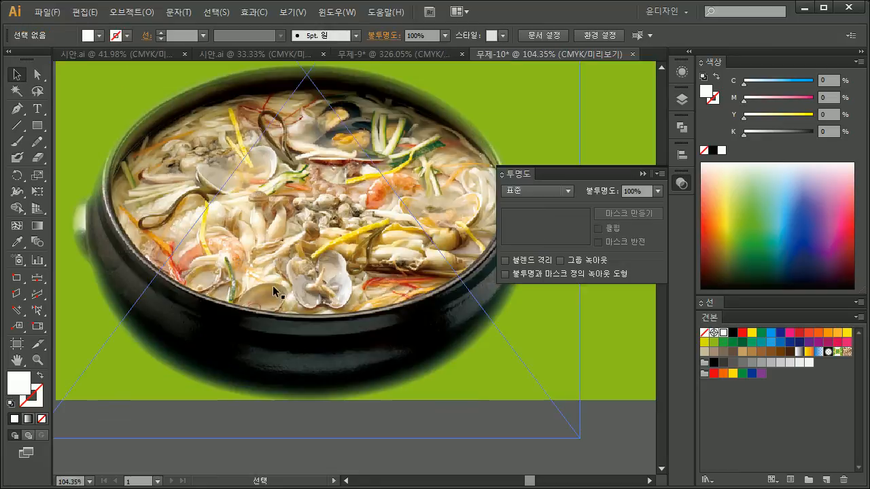
{"action": "scroll", "coordinate": [283, 276], "scroll_direction": "down", "scroll_amount": 3}
- Scale the masked pot down proportionally and place it at the lower left corner of the green rectangle
{"action": "left_click_drag", "start_coordinate": [305, 270], "coordinate": [280, 289]}
{"action": "key", "text": "space"}
{"action": "left_click_drag", "start_coordinate": [335, 254], "coordinate": [320, 307]}
{"action": "left_click_drag", "start_coordinate": [422, 74], "coordinate": [319, 213]}
{"action": "left_click", "coordinate": [412, 414]}
{"action": "key", "text": "space"}
{"action": "left_click_drag", "start_coordinate": [408, 416], "coordinate": [369, 448]}
{"action": "key", "text": "ctrl+minus"}
{"action": "key", "text": "ctrl+minus"}
{"action": "key", "text": "ctrl+space"}
{"action": "left_click_drag", "start_coordinate": [485, 380], "coordinate": [159, 168]}
{"action": "key", "text": "space"}
{"action": "left_click_drag", "start_coordinate": [221, 260], "coordinate": [181, 270]}
{"action": "left_click_drag", "start_coordinate": [283, 396], "coordinate": [272, 345]}
- Release the pot photo's opacity mask and pull the feathered white shape off to the empty area left of the photo
{"action": "left_click", "coordinate": [242, 292]}
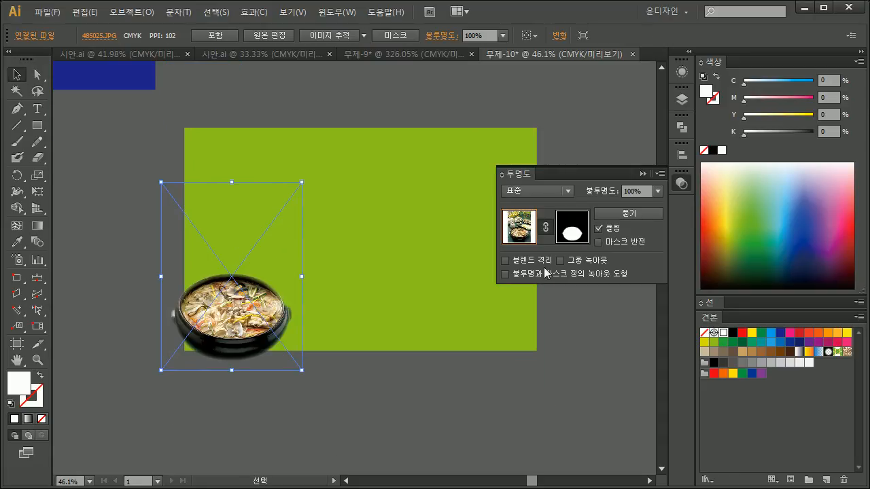
{"action": "left_click", "coordinate": [632, 214]}
{"action": "key", "text": "space"}
{"action": "left_click_drag", "start_coordinate": [357, 381], "coordinate": [368, 342]}
{"action": "left_click", "coordinate": [328, 376]}
{"action": "left_click_drag", "start_coordinate": [248, 282], "coordinate": [368, 368]}
{"action": "key", "text": "space"}
{"action": "left_click_drag", "start_coordinate": [470, 383], "coordinate": [381, 363]}
{"action": "left_click_drag", "start_coordinate": [367, 393], "coordinate": [151, 324]}
{"action": "key", "text": "space"}
{"action": "left_click_drag", "start_coordinate": [154, 325], "coordinate": [221, 319]}
{"action": "left_click", "coordinate": [260, 394]}
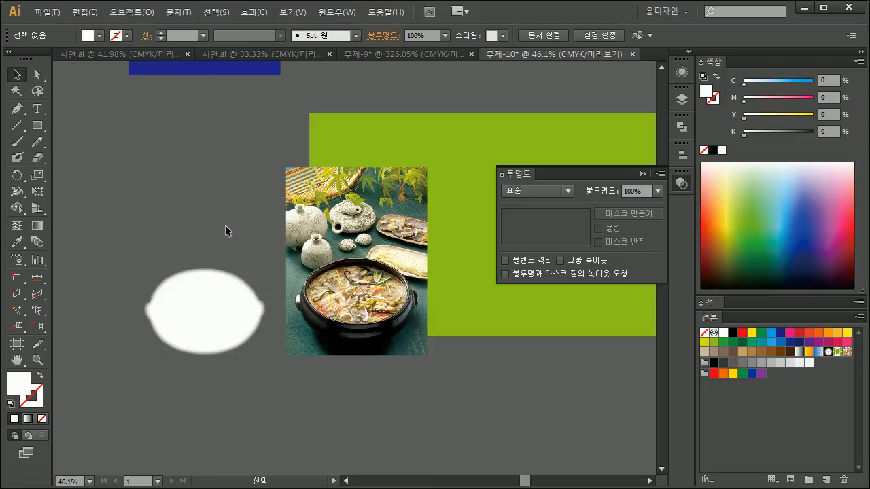
- Delete the feathered white shape and draw a white circle about 141 mm across left of the photo
{"action": "left_click", "coordinate": [204, 309]}
{"action": "key", "text": "Delete"}
{"action": "left_click", "coordinate": [38, 132]}
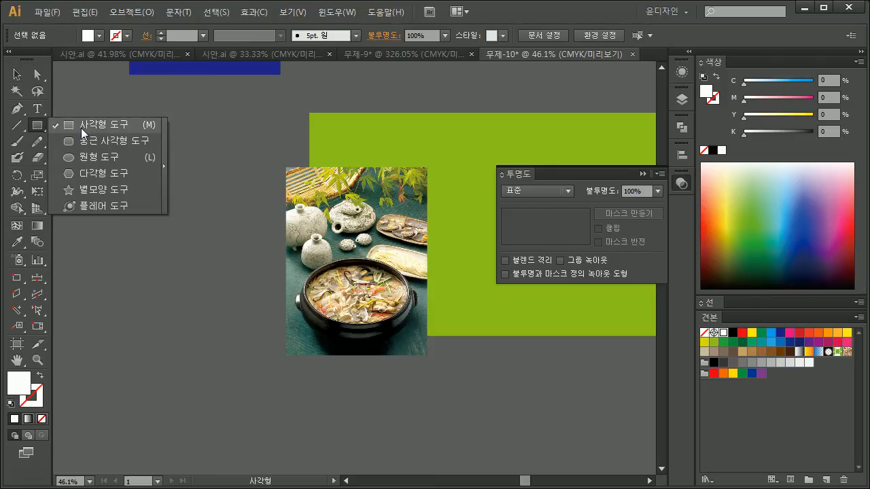
{"action": "left_click", "coordinate": [81, 160]}
{"action": "left_click_drag", "start_coordinate": [134, 236], "coordinate": [258, 360]}
{"action": "key", "text": "v"}
- Add a gradient mesh point slightly above the white circle's centre and color it black
{"action": "key", "text": "u"}
{"action": "left_click", "coordinate": [199, 280]}
{"action": "key", "text": "v"}
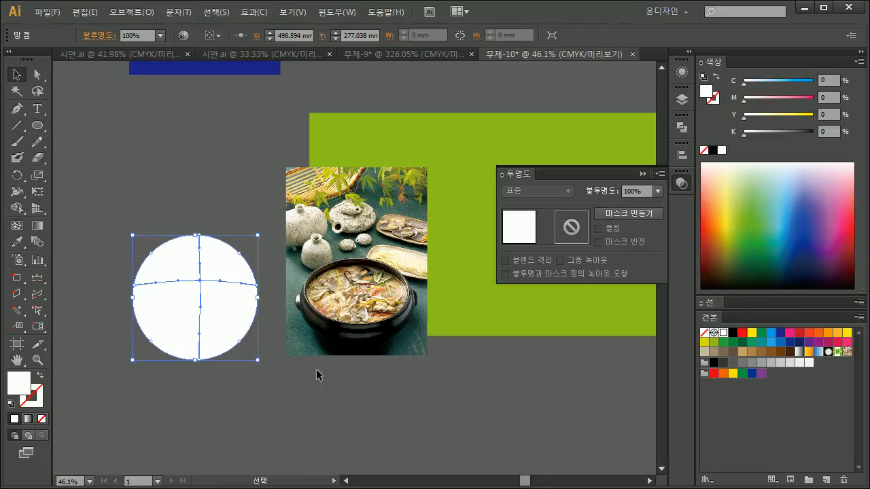
{"action": "left_click", "coordinate": [733, 333]}
- Fill the whole mesh circle with black, recolor only its inner mesh point white, and deselect
{"action": "left_click_drag", "start_coordinate": [220, 354], "coordinate": [209, 346]}
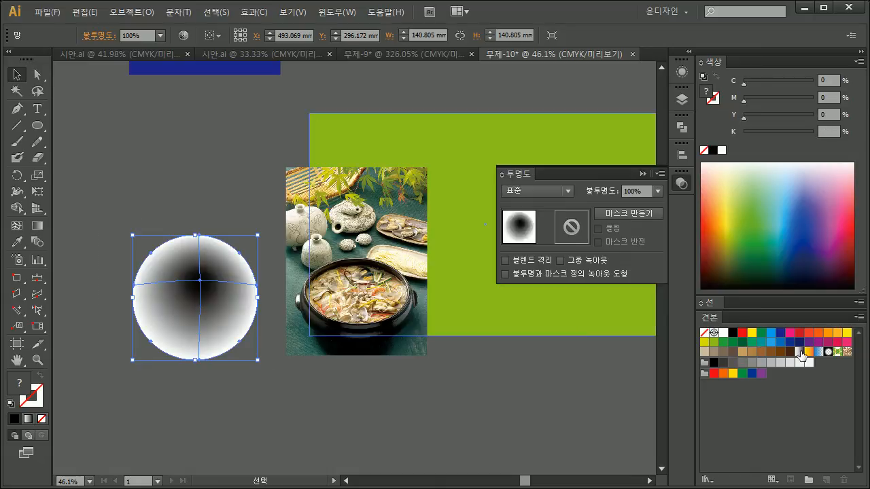
{"action": "left_click", "coordinate": [732, 334]}
{"action": "left_click", "coordinate": [275, 389]}
{"action": "left_click", "coordinate": [200, 280]}
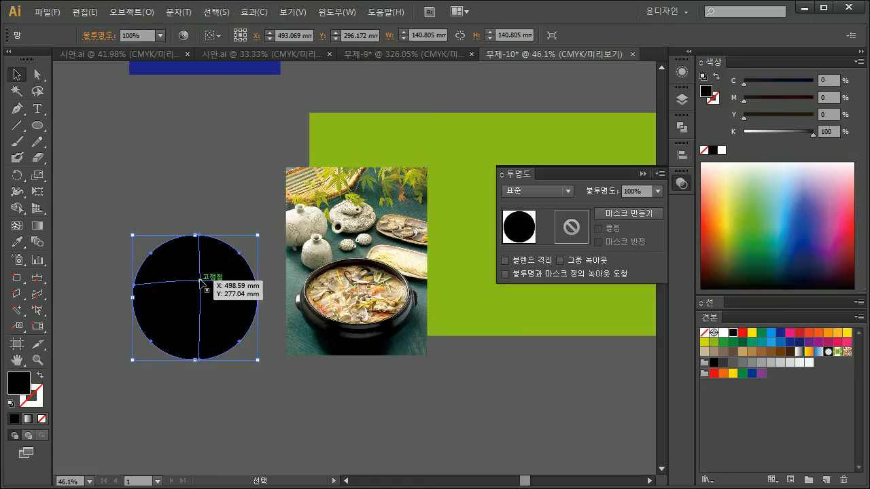
{"action": "key", "text": "a"}
{"action": "left_click", "coordinate": [200, 280]}
{"action": "left_click", "coordinate": [724, 334]}
{"action": "key", "text": "v"}
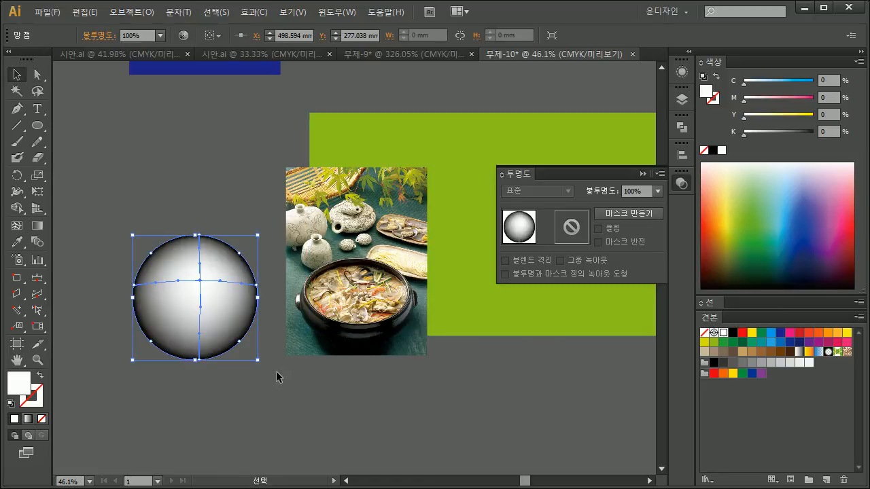
{"action": "left_click", "coordinate": [272, 374]}
- Move the mesh circle over the pot and resize it to an ellipse of about 118 × 95 mm fitting the pot
{"action": "left_click_drag", "start_coordinate": [231, 329], "coordinate": [397, 312]}
{"action": "scroll", "coordinate": [363, 301], "scroll_direction": "up", "scroll_amount": 5}
{"action": "left_click_drag", "start_coordinate": [468, 124], "coordinate": [419, 222]}
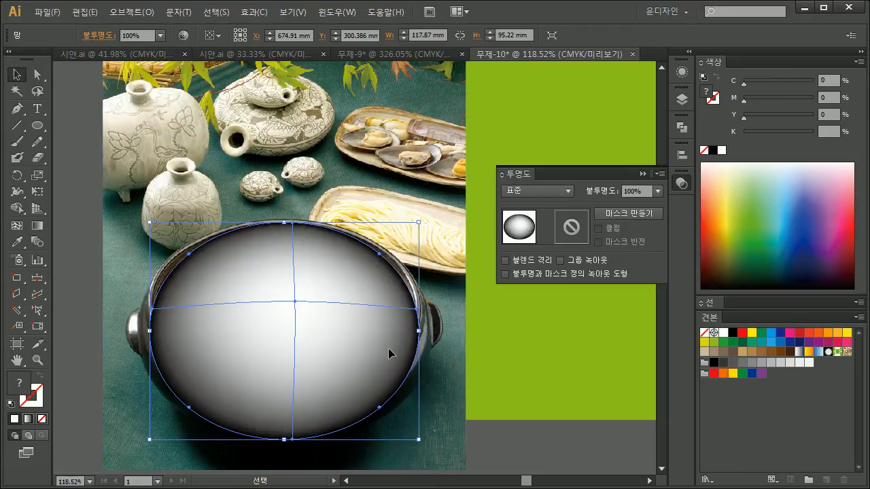
- Select the food photo and the mesh ellipse together, make an opacity mask from them and deselect
{"action": "left_click_drag", "start_coordinate": [369, 446], "coordinate": [367, 443]}
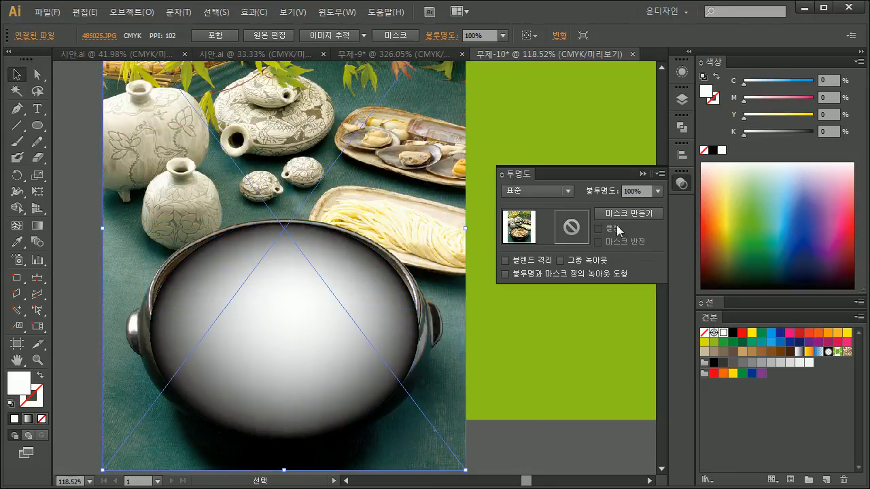
{"action": "left_click", "coordinate": [373, 388], "text": "shift"}
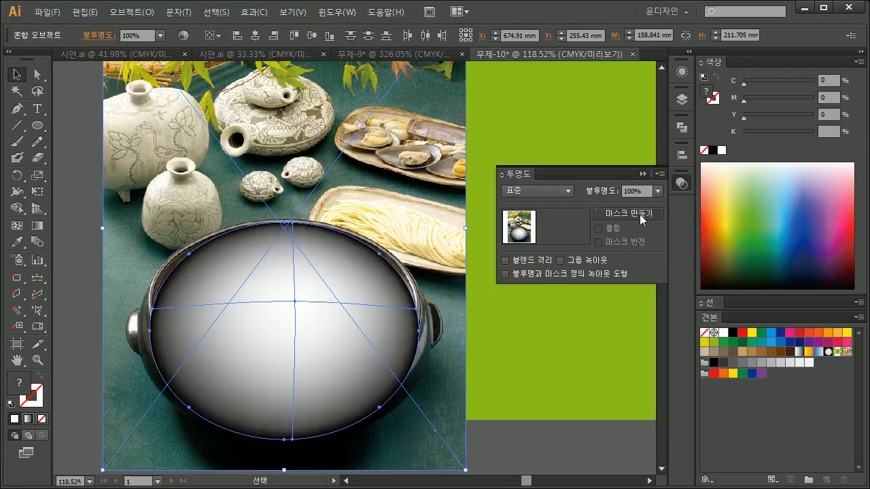
{"action": "left_click", "coordinate": [640, 214]}
{"action": "left_click", "coordinate": [498, 448]}
- Move the green rectangle with the masked pot directly below the blue square example and deselect
{"action": "key", "text": "ctrl+minus"}
{"action": "key", "text": "ctrl+minus"}
{"action": "key", "text": "ctrl+minus"}
{"action": "key", "text": "ctrl+minus"}
{"action": "key", "text": "ctrl+minus"}
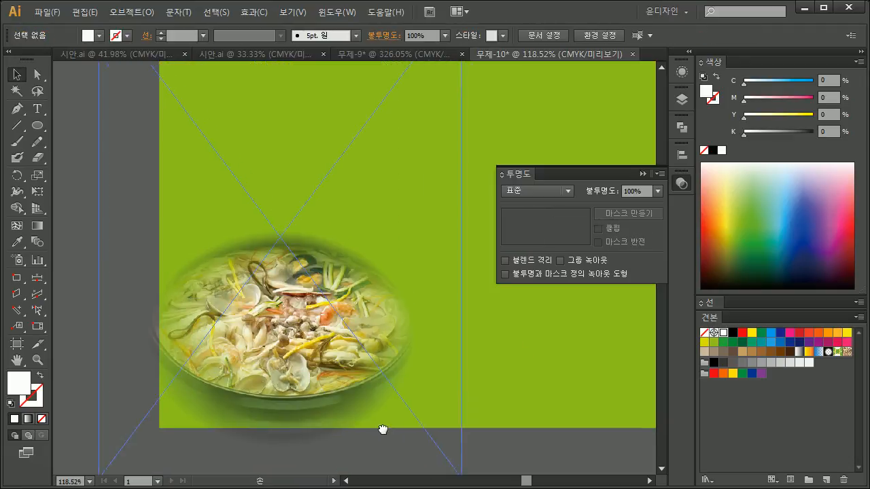
{"action": "left_click_drag", "start_coordinate": [396, 367], "coordinate": [331, 466]}
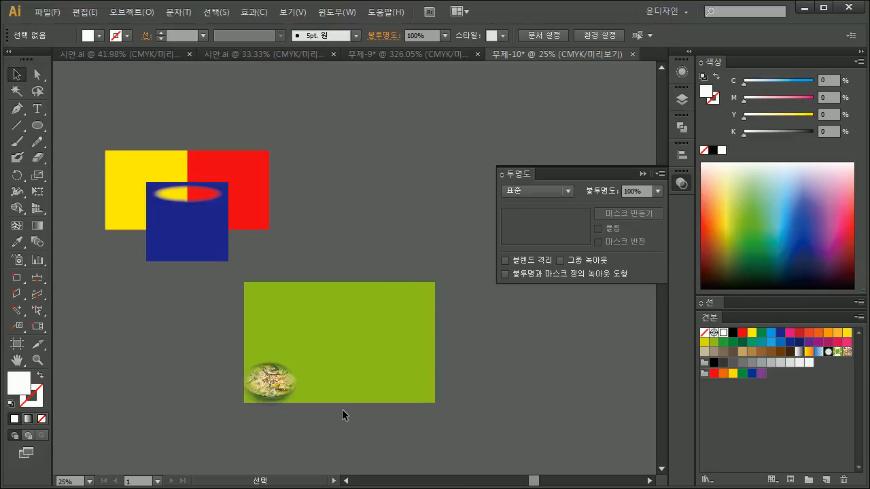
{"action": "left_click_drag", "start_coordinate": [242, 311], "coordinate": [276, 296]}
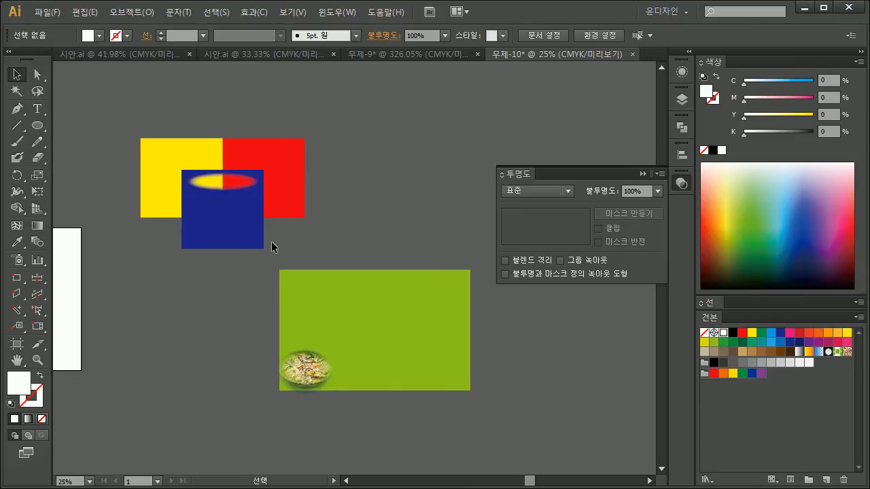
{"action": "left_click_drag", "start_coordinate": [268, 262], "coordinate": [234, 354]}
{"action": "left_click", "coordinate": [377, 349]}
{"action": "left_click_drag", "start_coordinate": [473, 299], "coordinate": [517, 296]}
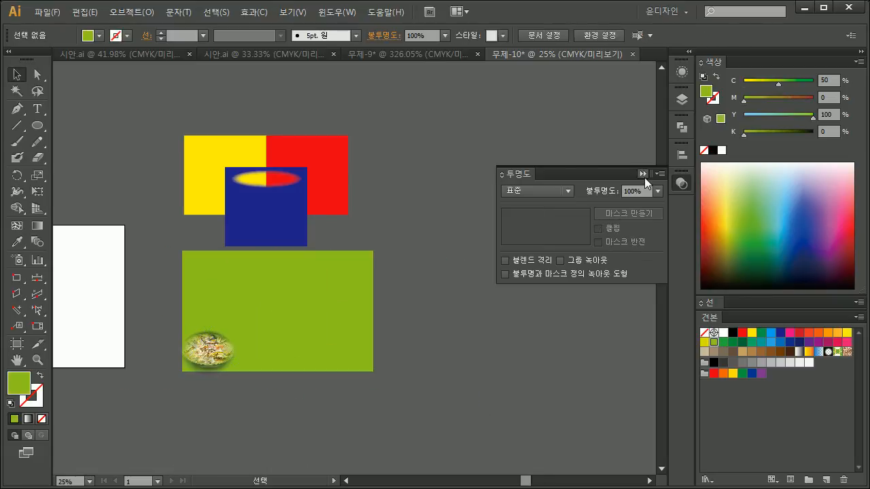